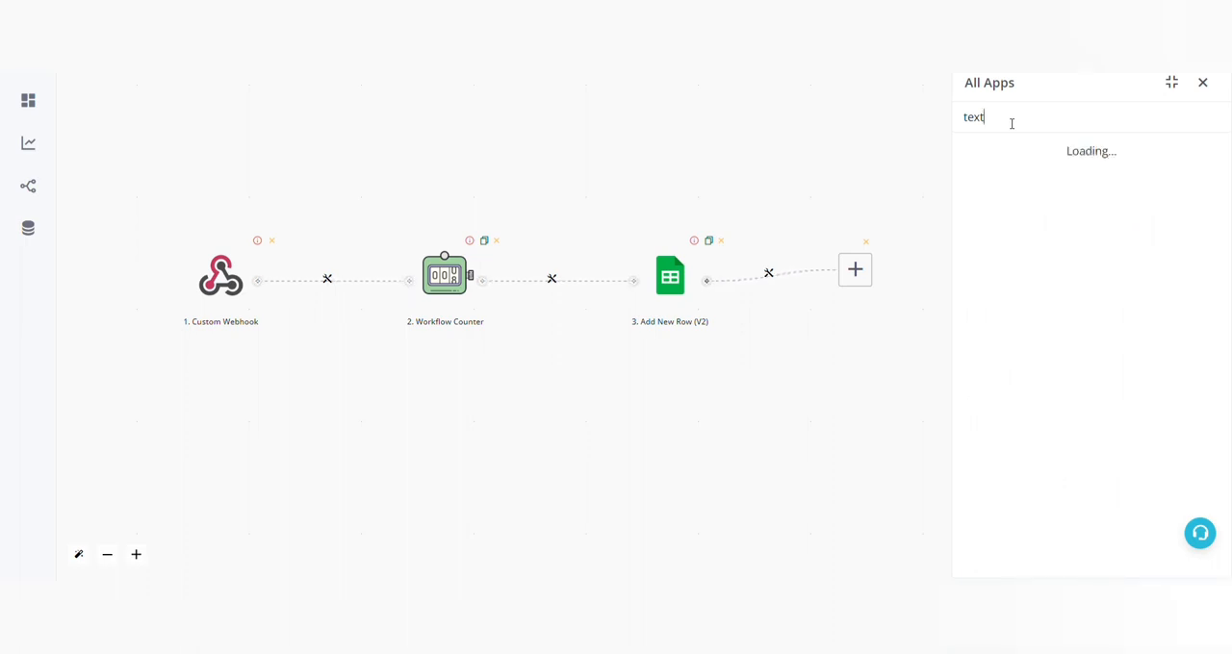
Add a Split Text action as step 4 of the workflow, after Add New Row (V2).
left_click(1072, 194)
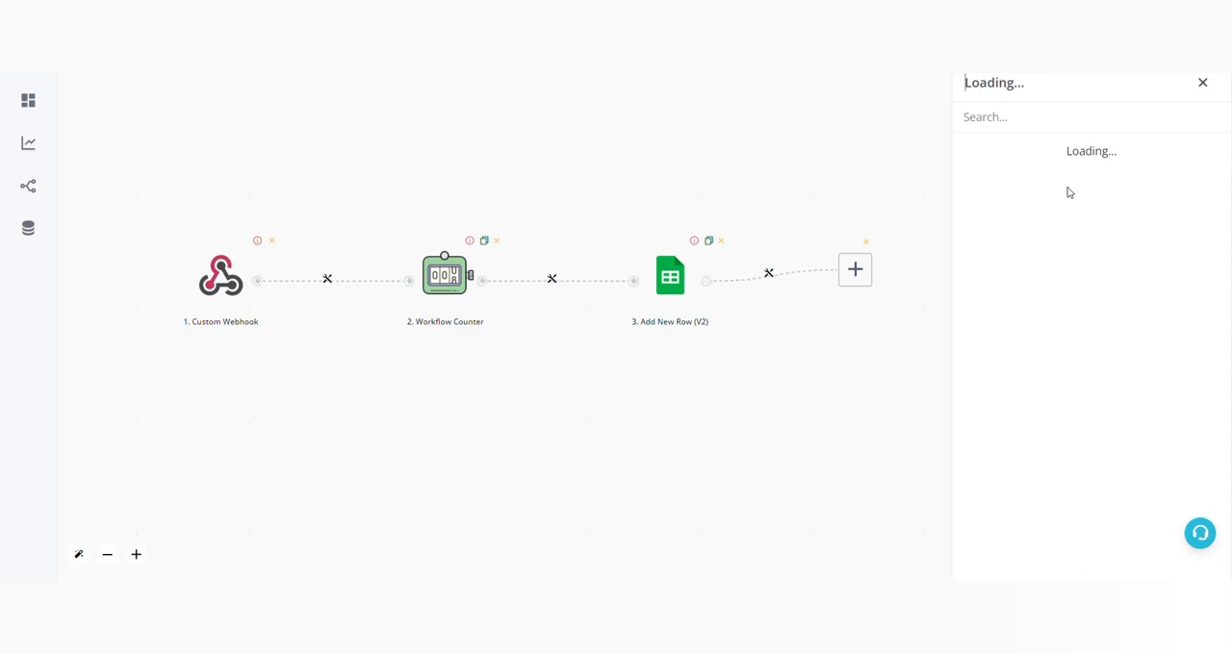
left_click(1031, 289)
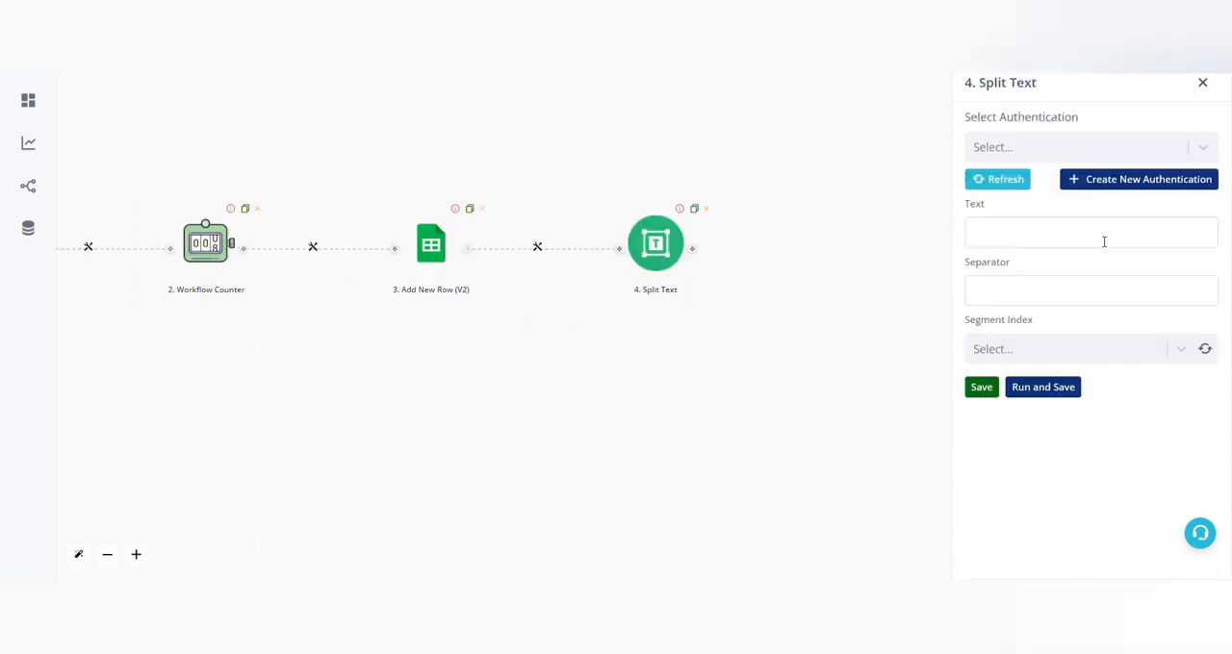
Create a new authentication labelled ABC with the API key and select it for the Split Text action.
left_click(1140, 187)
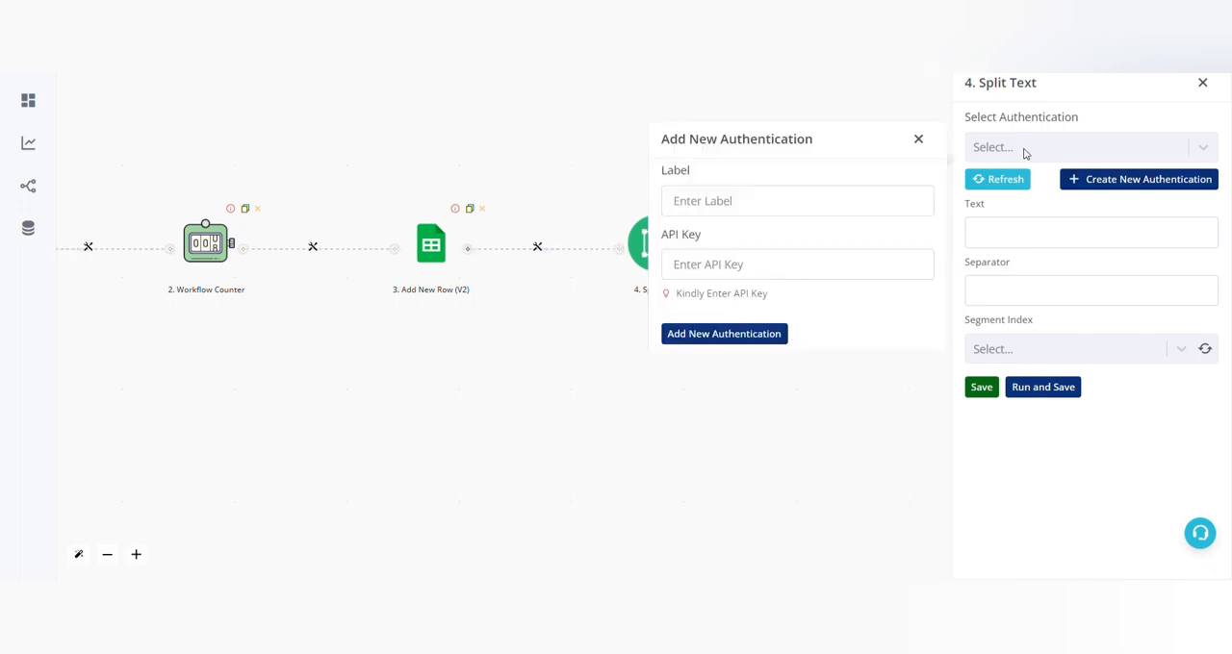
left_click(725, 201)
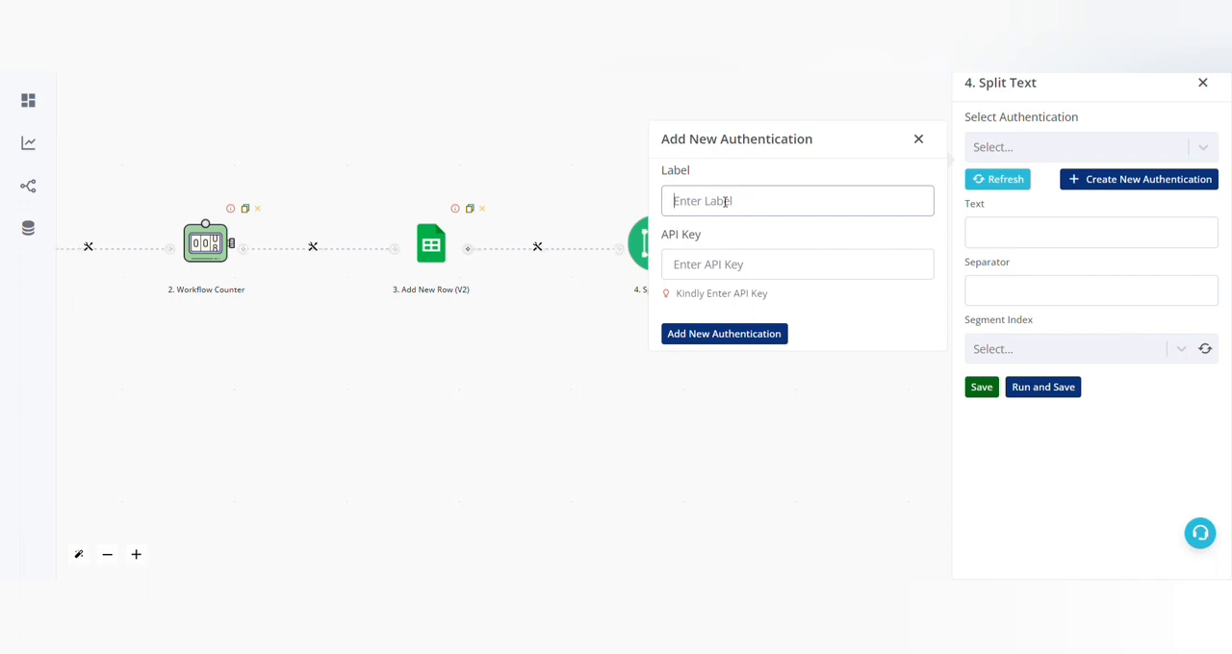
type("ABC")
left_click(715, 266)
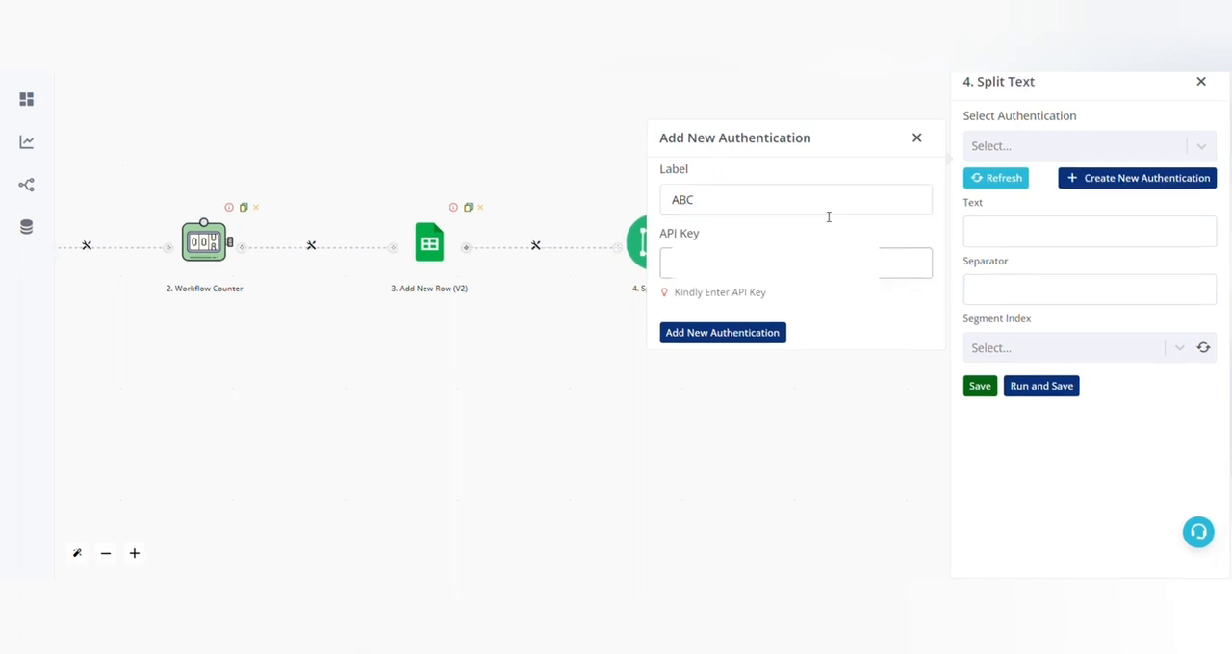
left_click(743, 336)
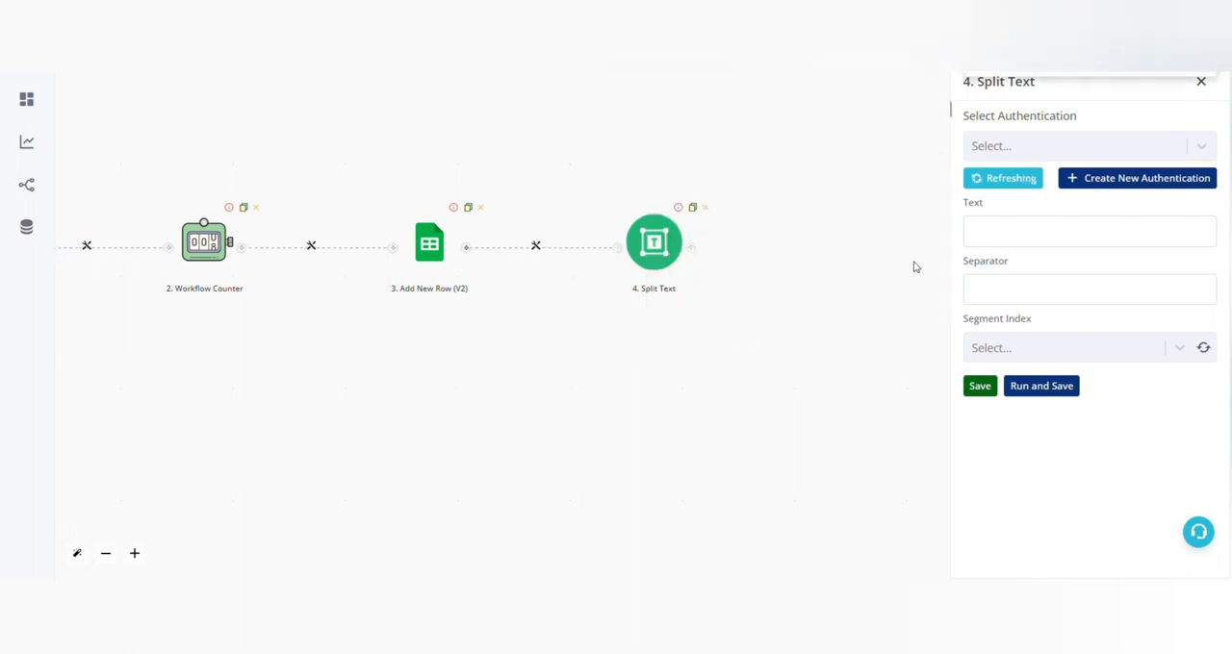
left_click(1072, 152)
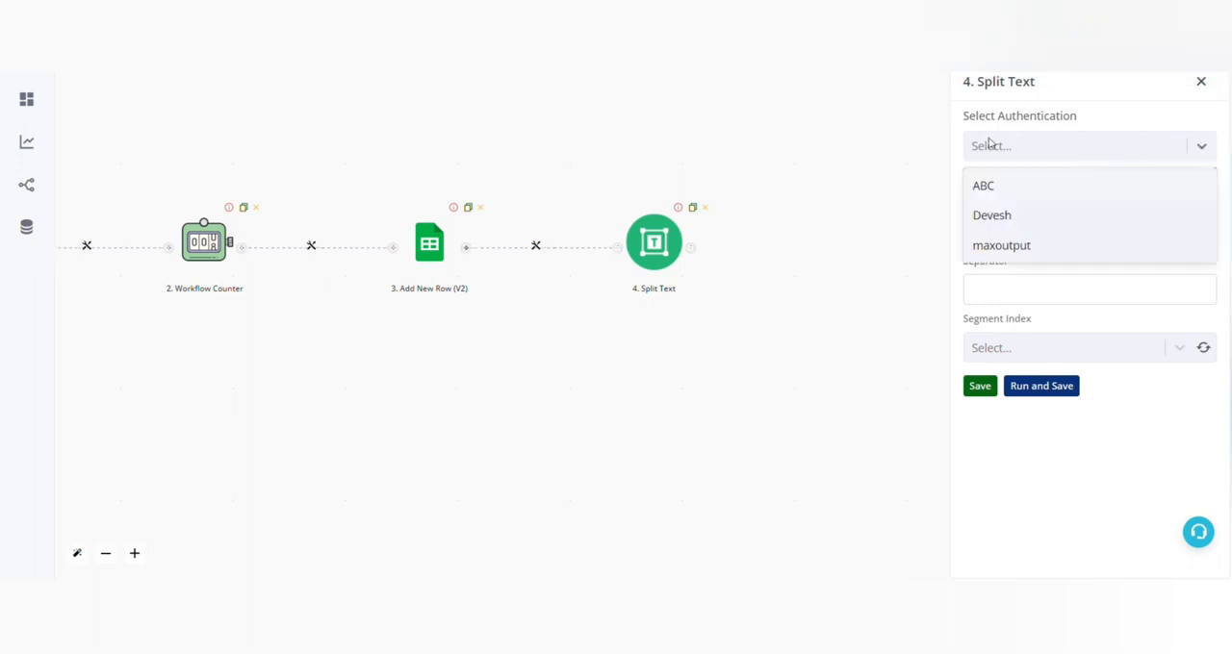
left_click(998, 188)
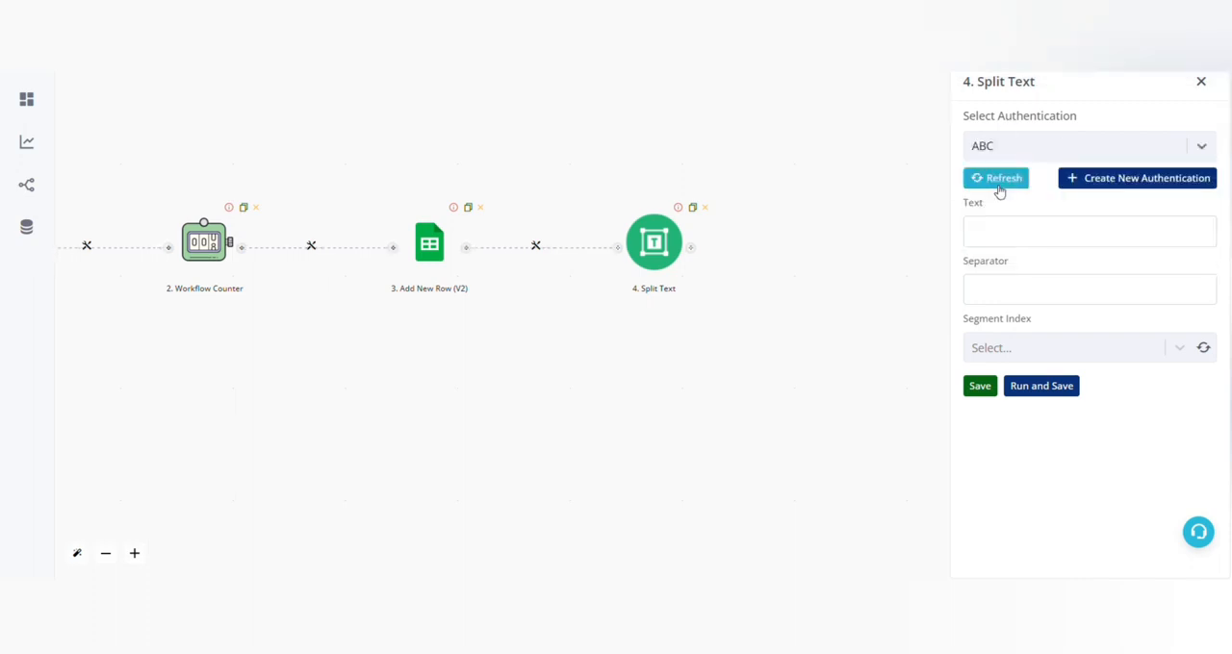
Enter 1_2_3_+45+78 as the text to split.
left_click(1038, 239)
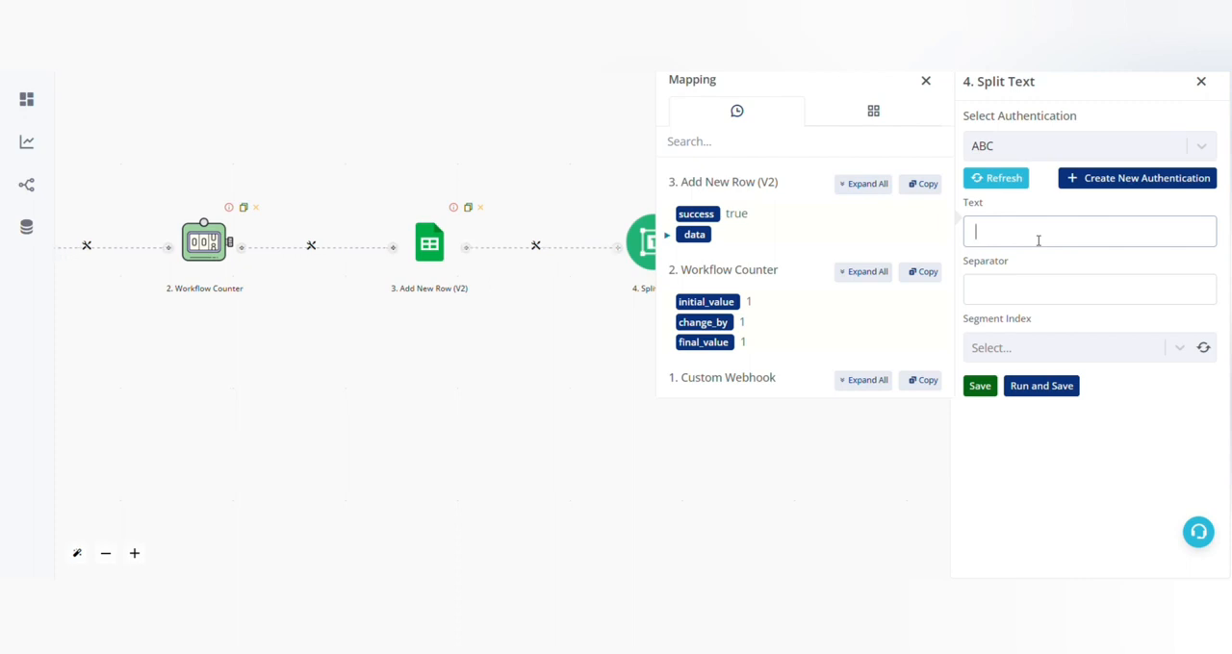
type("1_2_3+45+78")
left_click_drag(1005, 232, 997, 232)
left_click(1045, 298)
left_click(1009, 236)
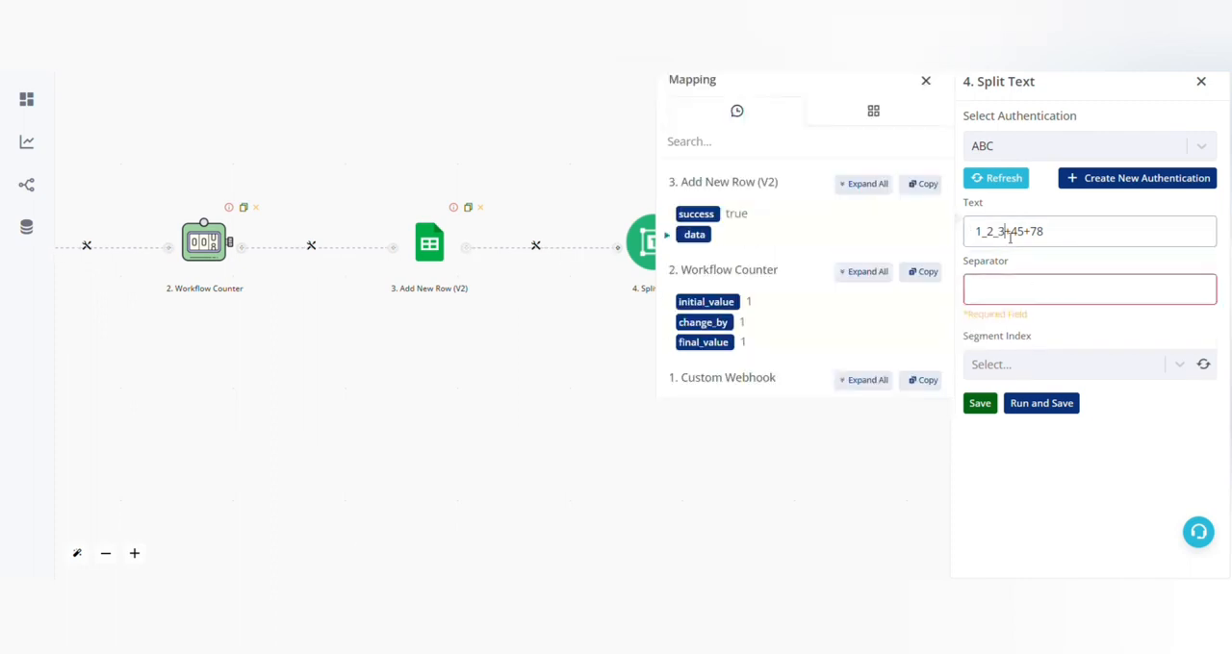
type("_")
Copy an underscore from the text and set it as the separator.
left_click(1054, 297)
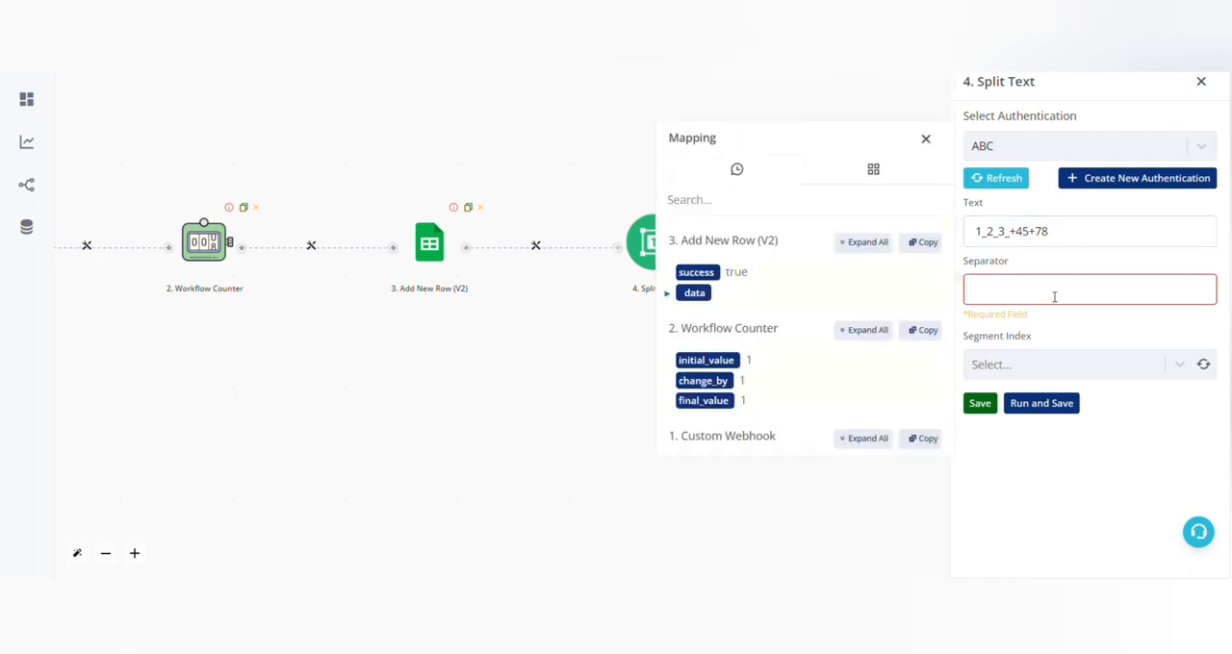
left_click_drag(992, 231, 1000, 236)
key("ctrl+c")
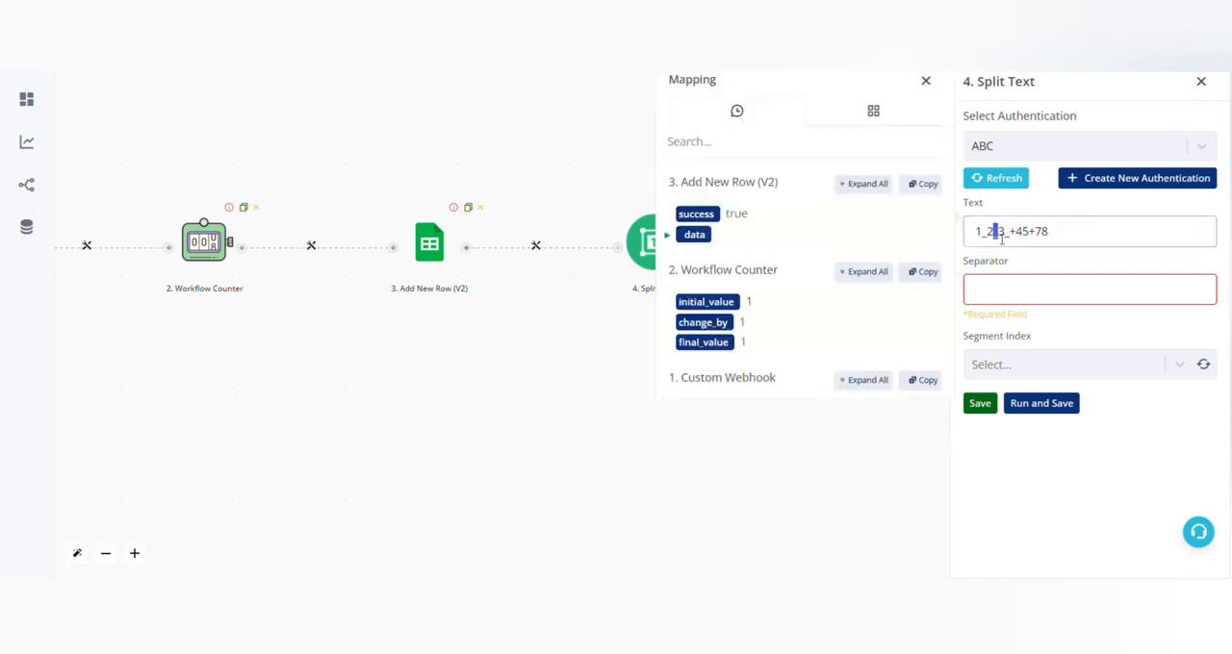
left_click(1026, 299)
key("ctrl+v")
Examine how the underscores divide the text into segments.
left_click(1032, 245)
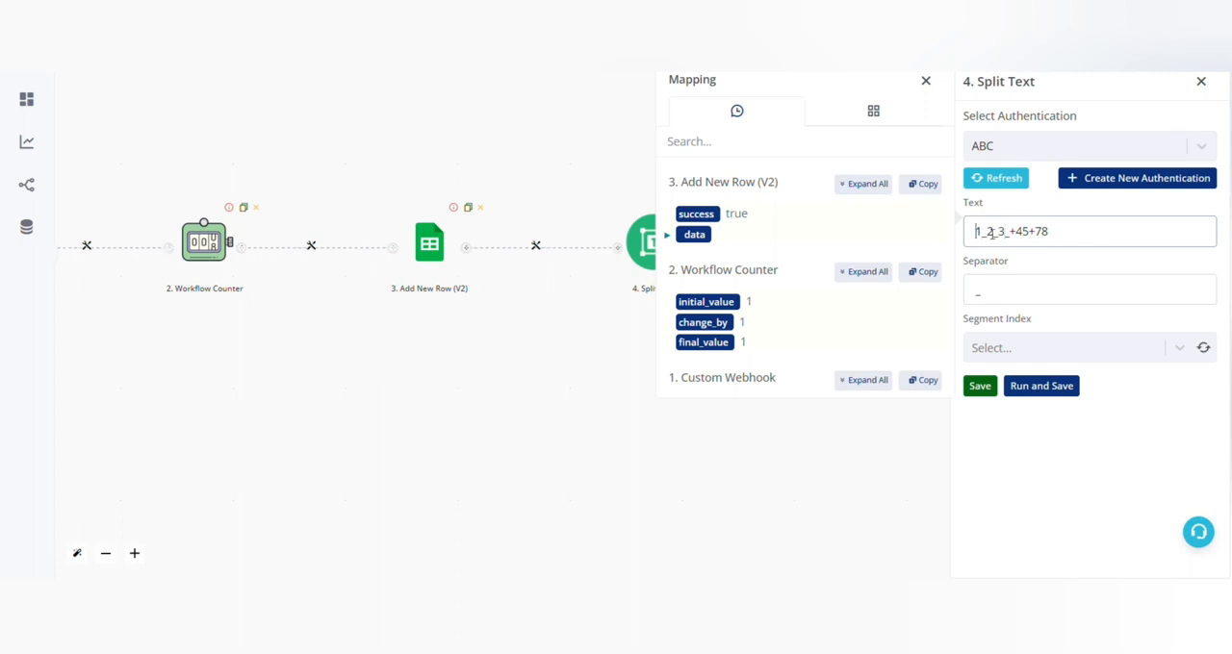
triple_click(989, 233)
left_click(1005, 232)
left_click_drag(1000, 237, 1013, 237)
left_click(978, 239)
left_click(998, 238)
left_click(1006, 237)
left_click_drag(1015, 238, 1105, 241)
left_click(1007, 236)
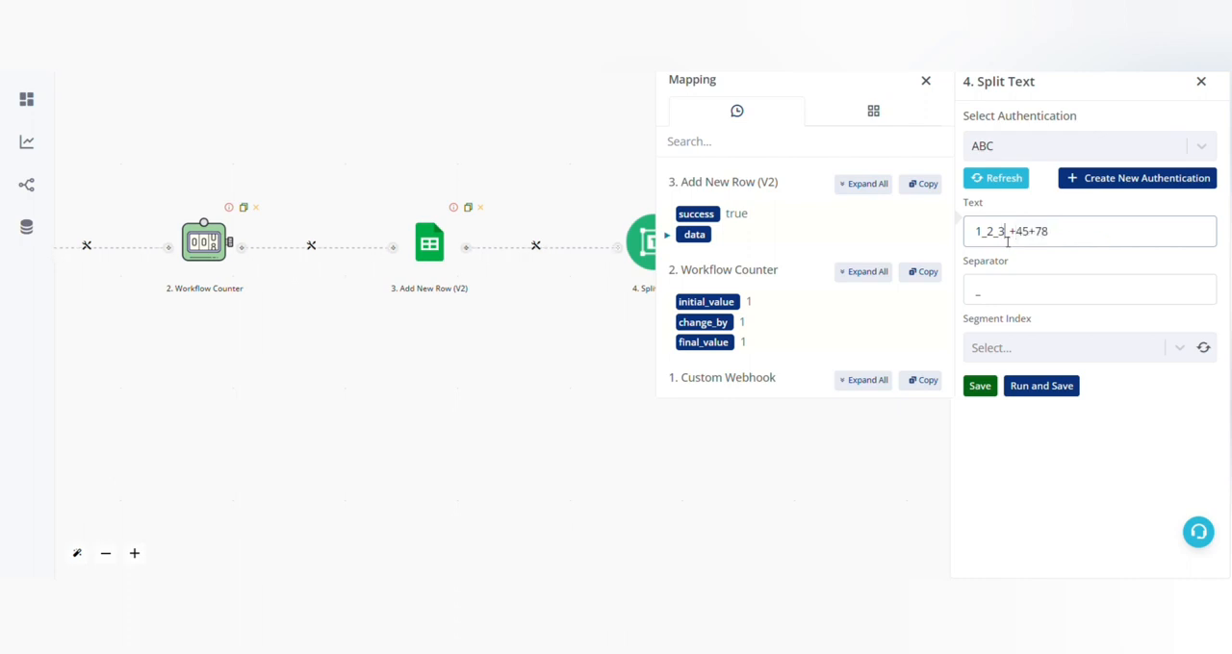
Set the segment index to Second Last, then run and save the Split Text action.
left_click(1074, 362)
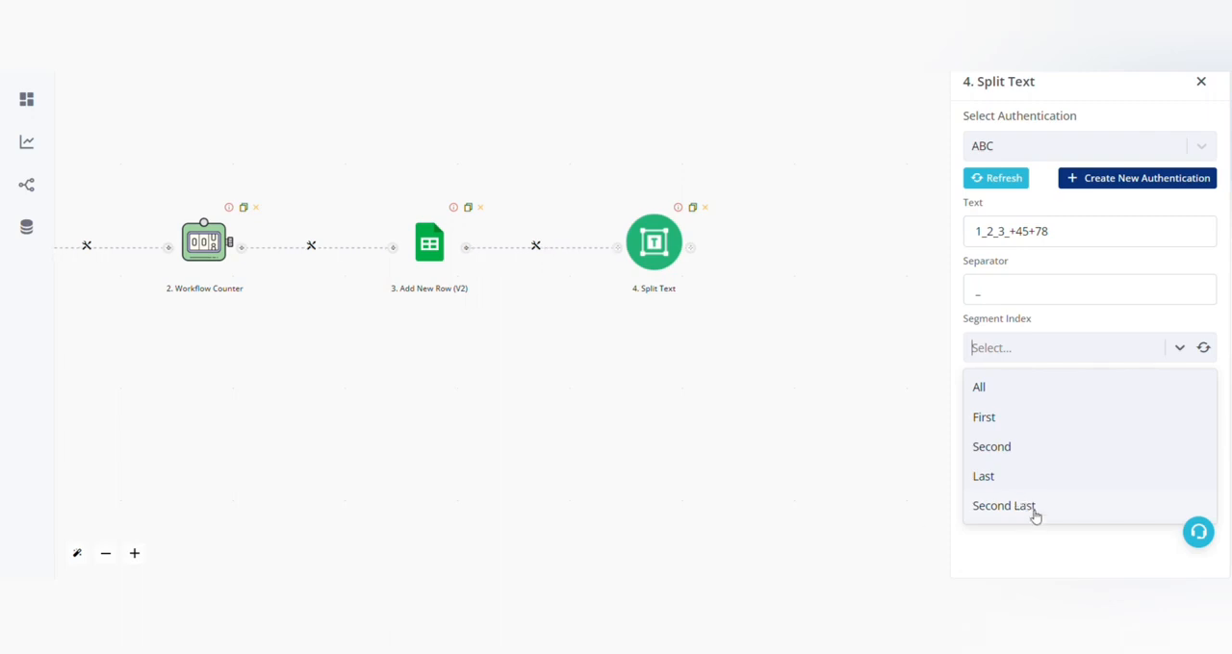
left_click(1035, 512)
left_click(1053, 388)
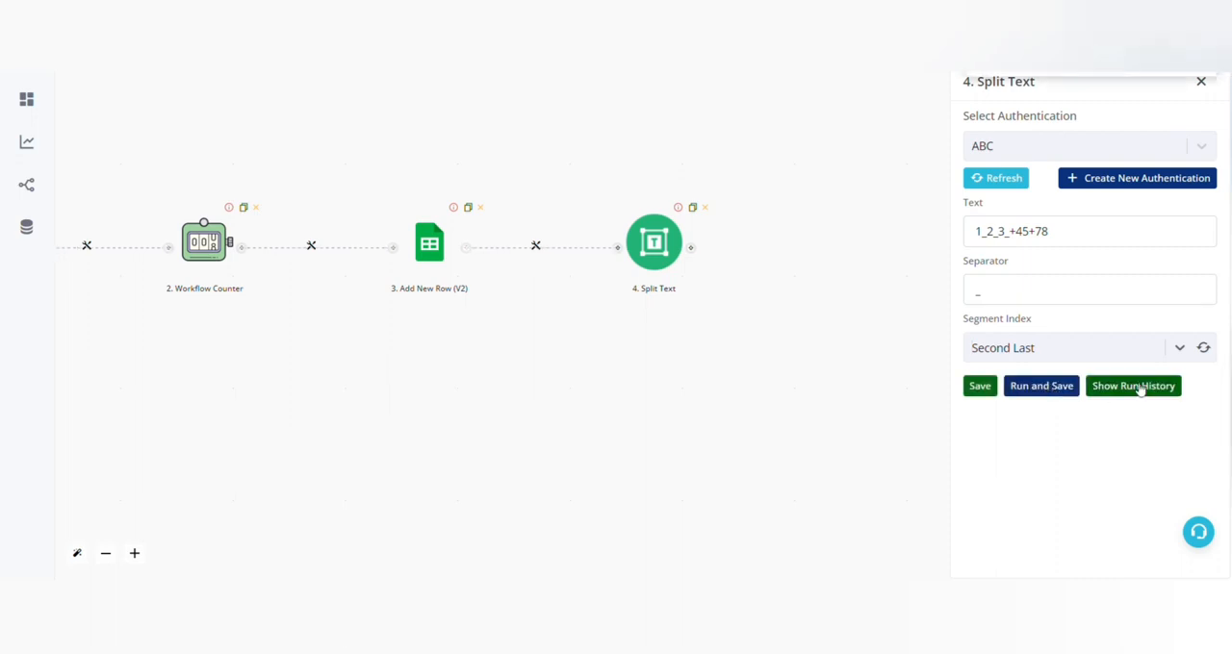
Show the run history, expand the output down to splitArray, and compare it with the text and separator.
left_click(1138, 388)
left_click(702, 381)
left_click(706, 413)
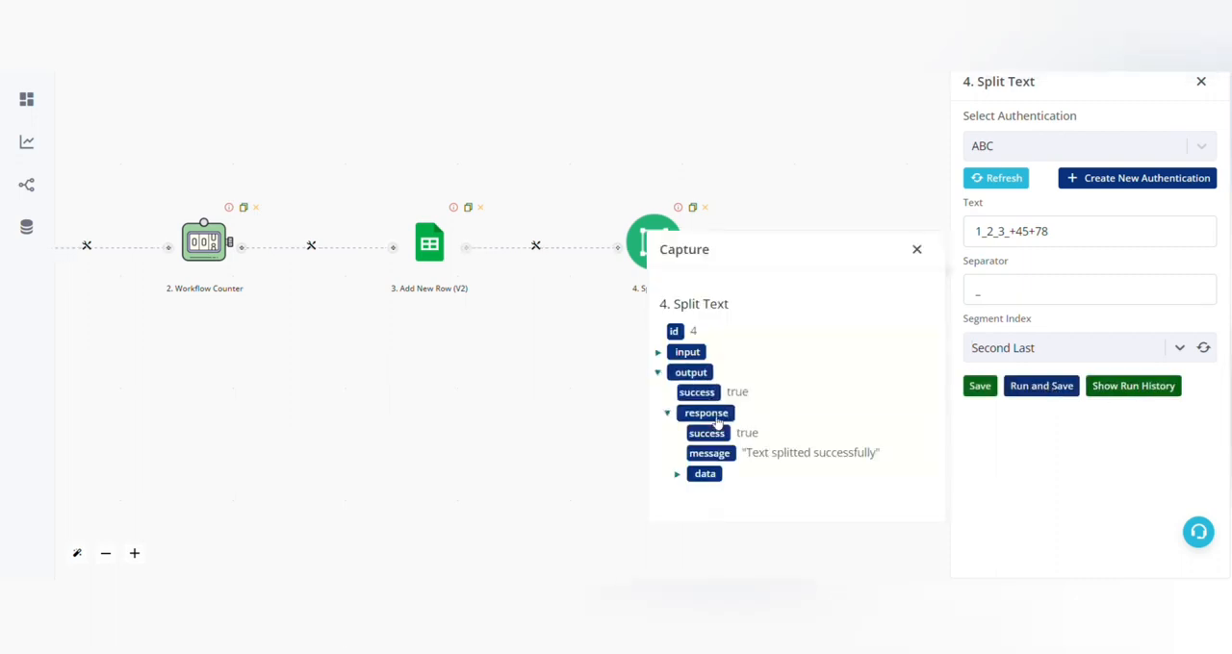
left_click(704, 474)
left_click(715, 494)
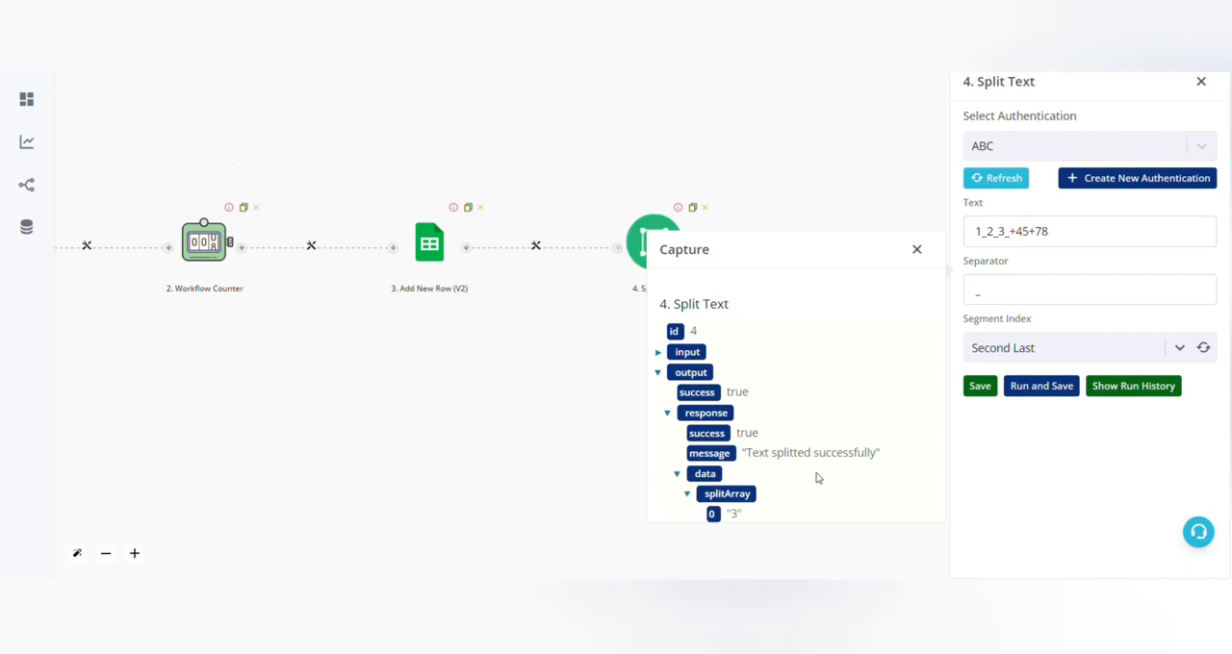
left_click(1058, 290)
left_click(978, 232)
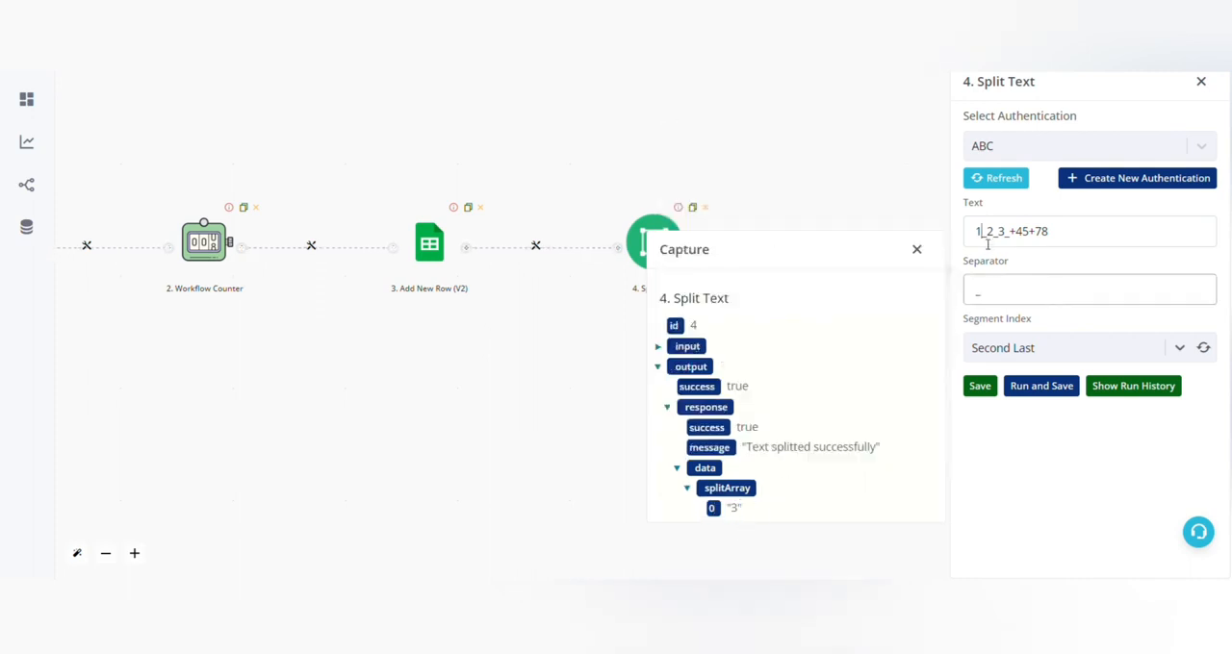
Set the segment index to First, run and save the action, and check the value in splitArray.
left_click(1054, 344)
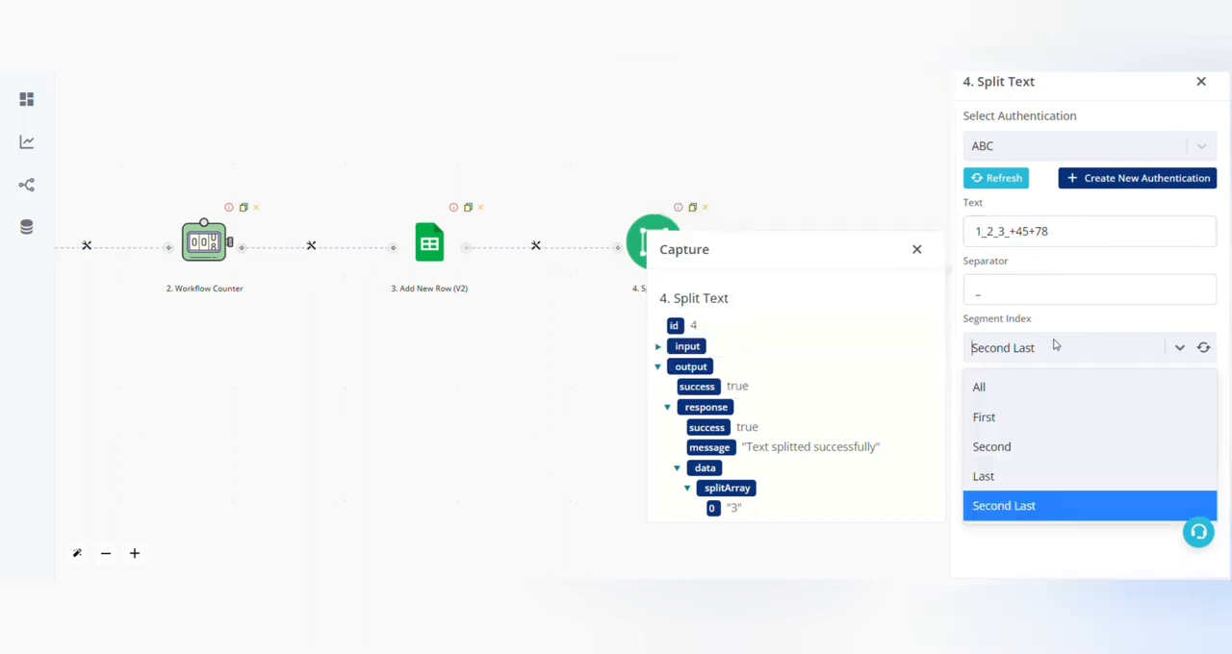
left_click(1012, 418)
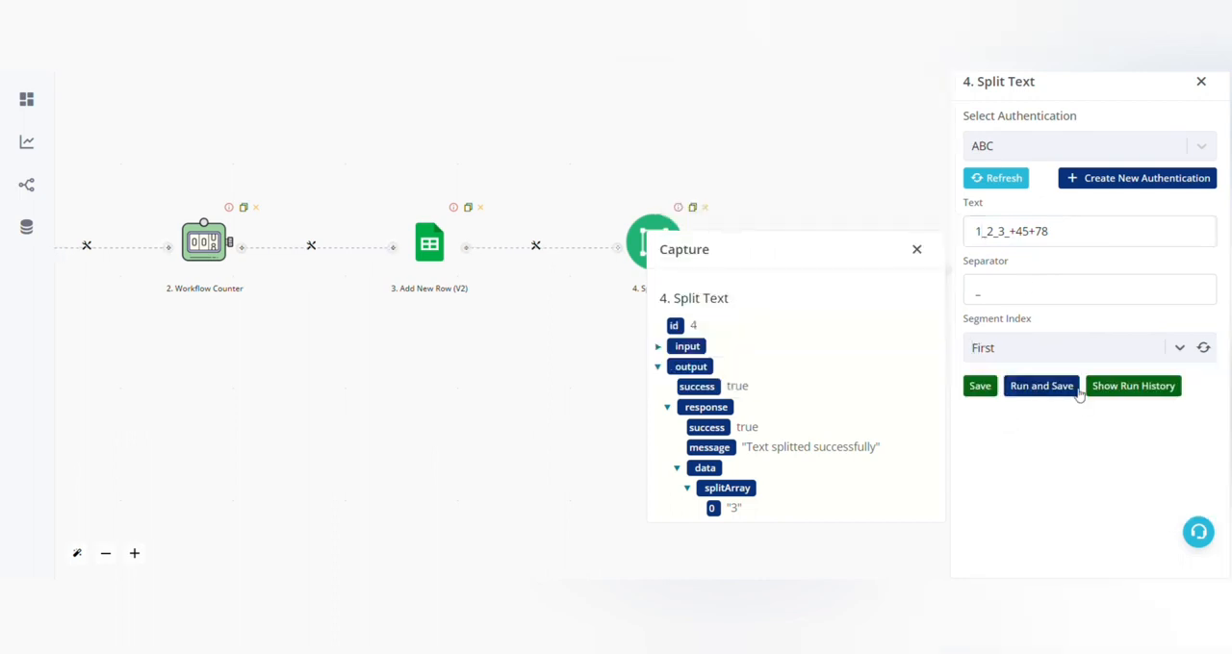
left_click(1075, 389)
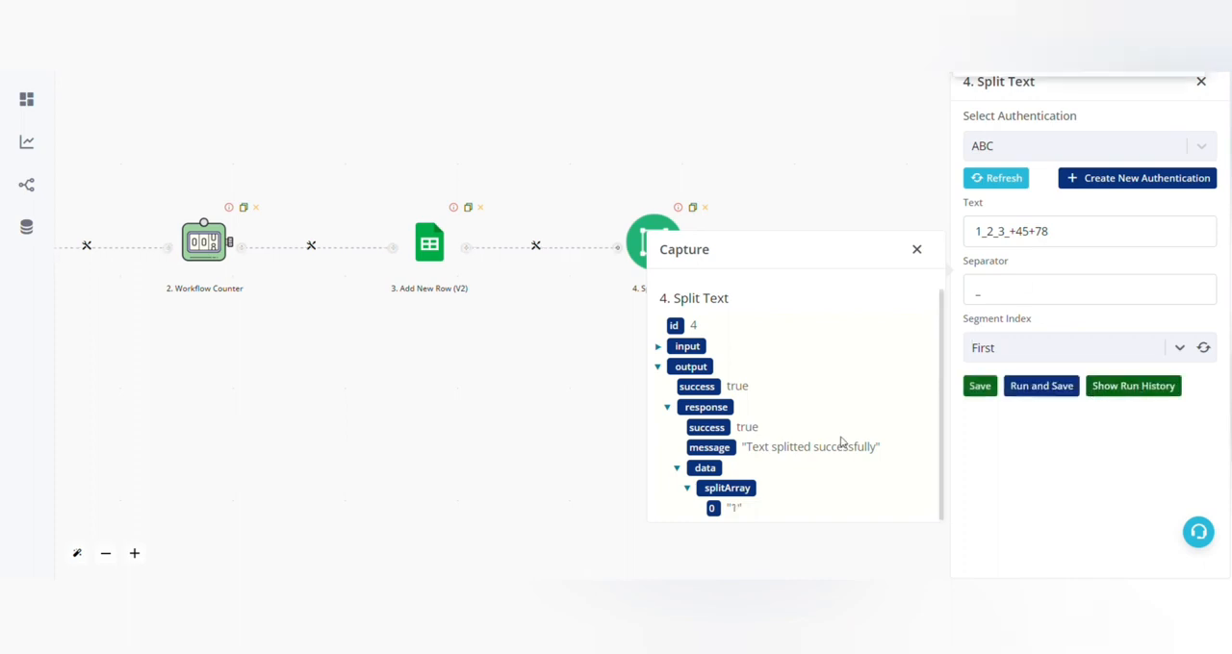
double_click(735, 511)
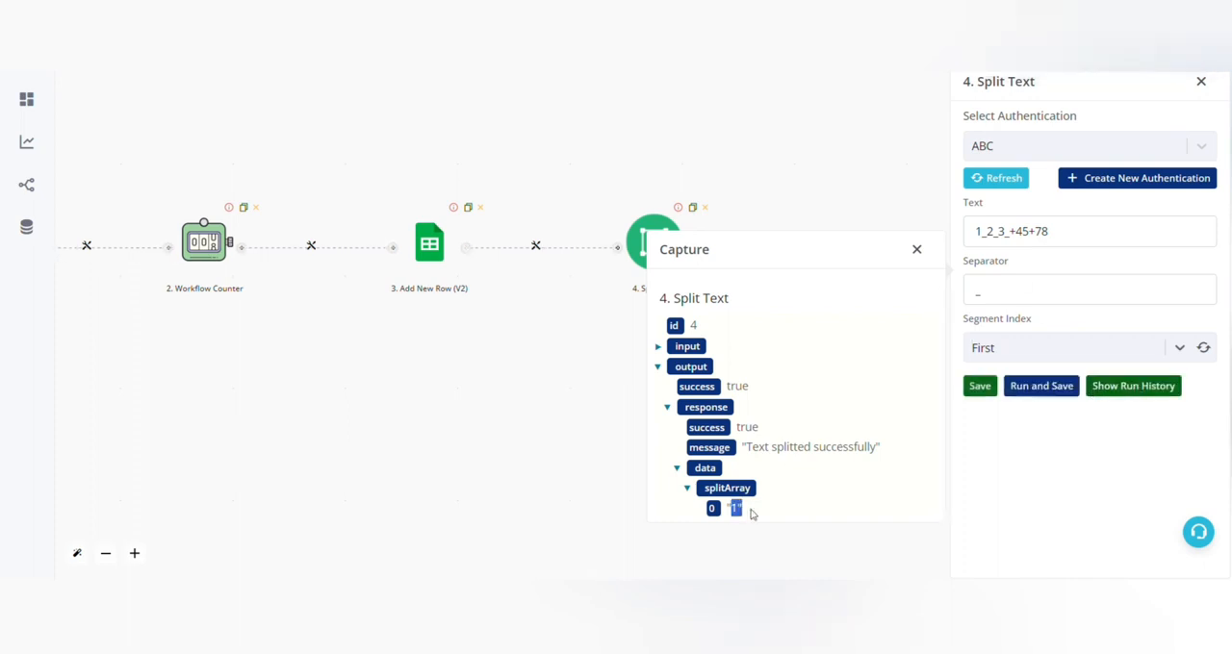
Examine the text and separator fields to see which part of the text forms the first segment.
left_click(1086, 241)
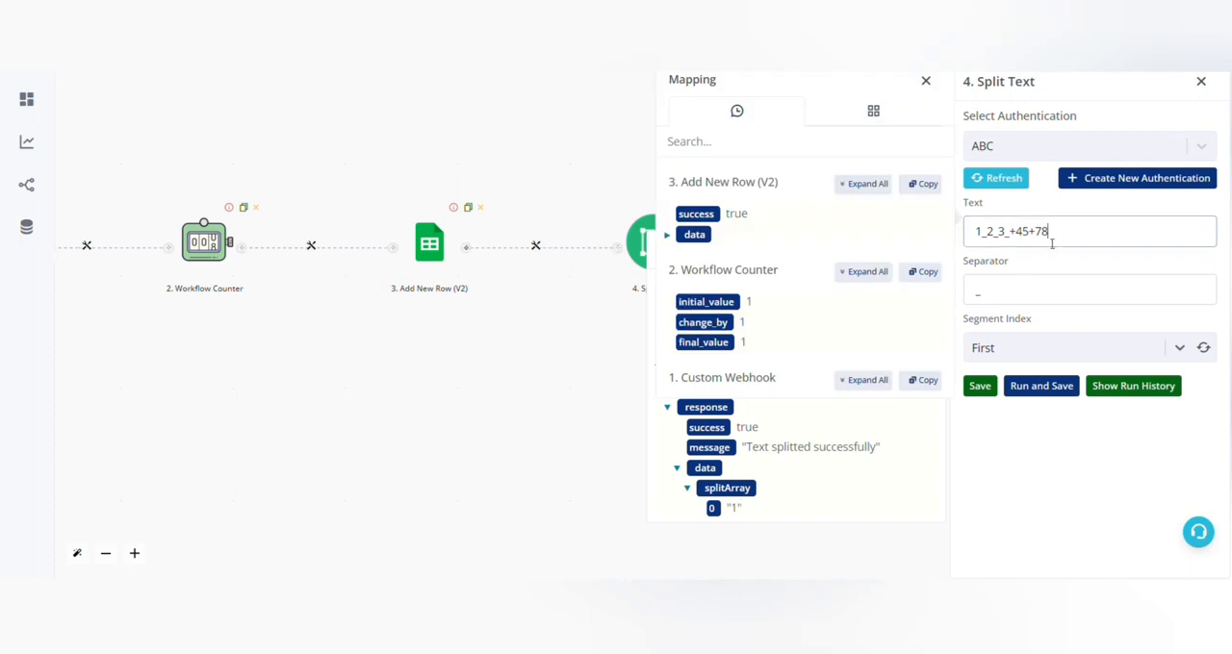
left_click_drag(1056, 239, 972, 243)
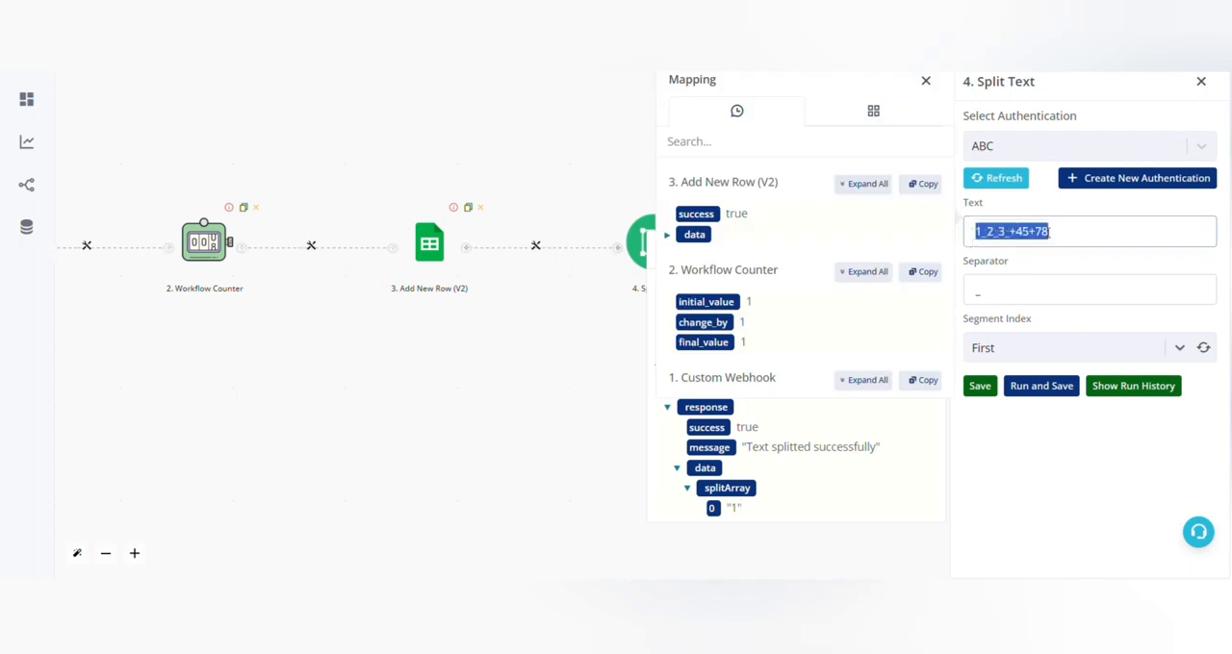
left_click(1068, 232)
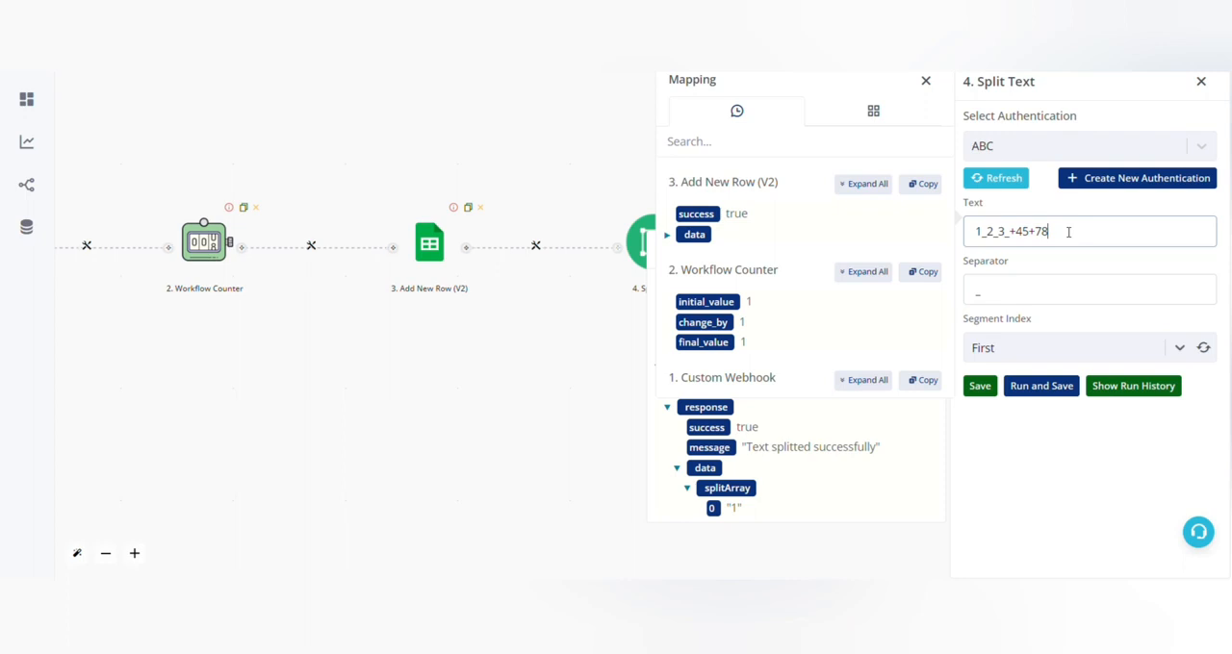
left_click(981, 238)
left_click_drag(1008, 238, 1016, 237)
left_click(1056, 242)
left_click_drag(975, 237, 983, 241)
left_click(993, 233)
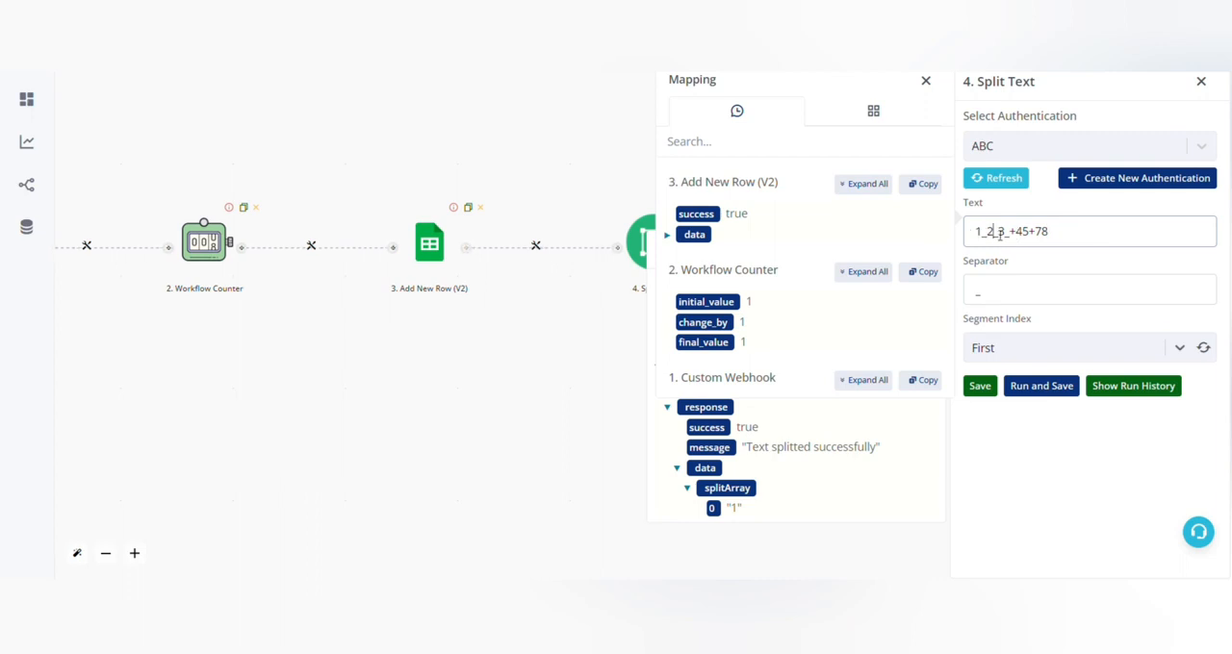
left_click(1017, 290)
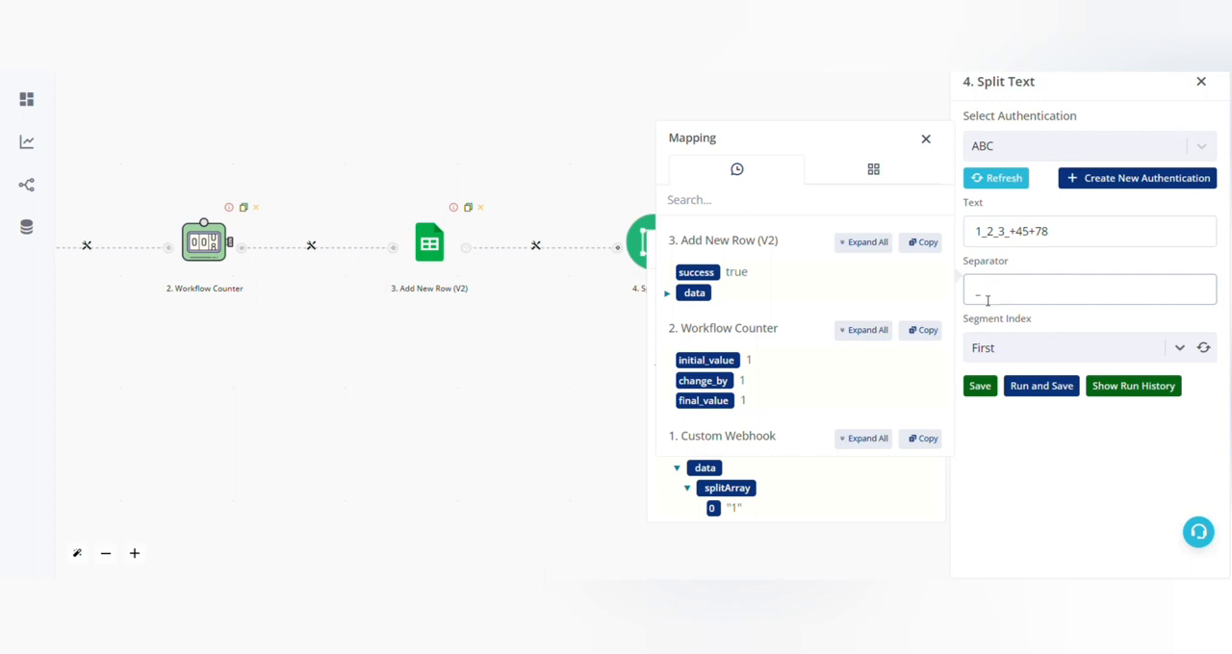
left_click(992, 239)
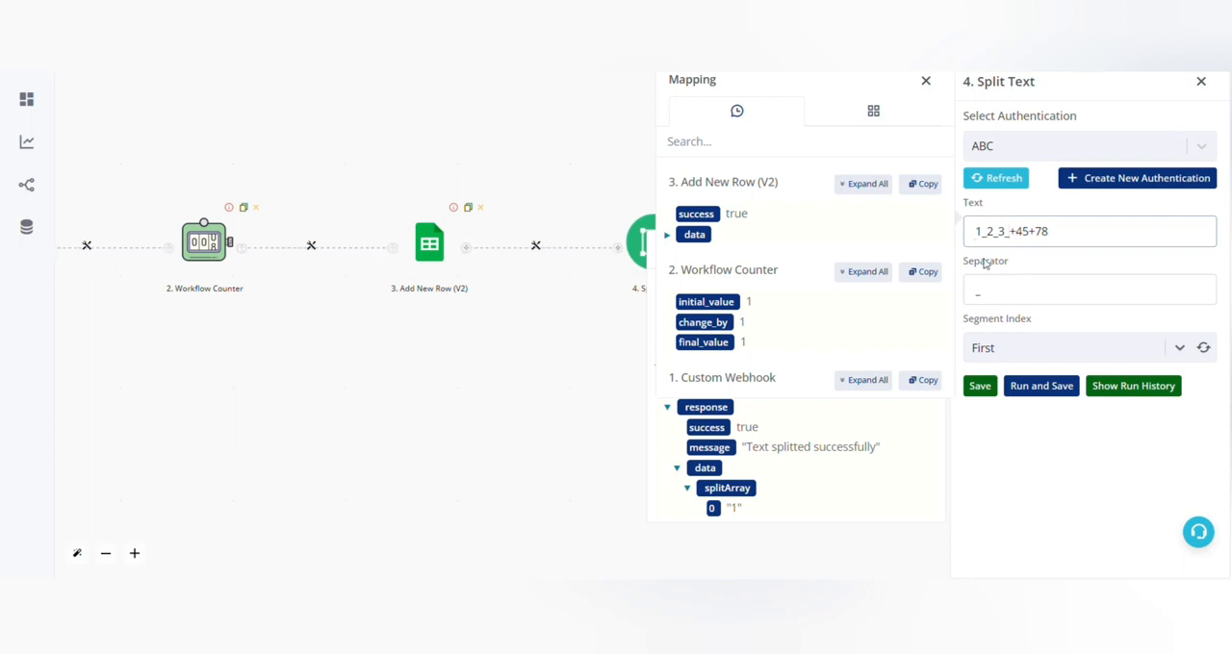
left_click_drag(974, 240, 981, 242)
left_click(986, 232)
Try the Second and Second Last segment index options, then set the segment index to Last.
left_click(1026, 354)
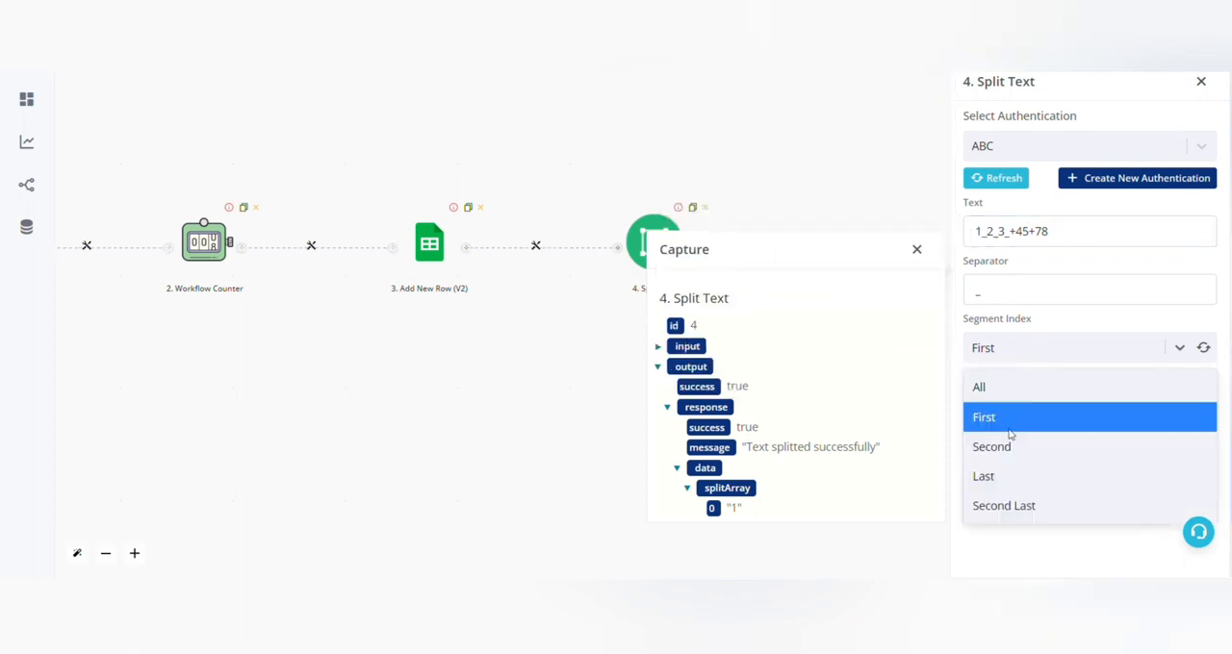
left_click(1014, 447)
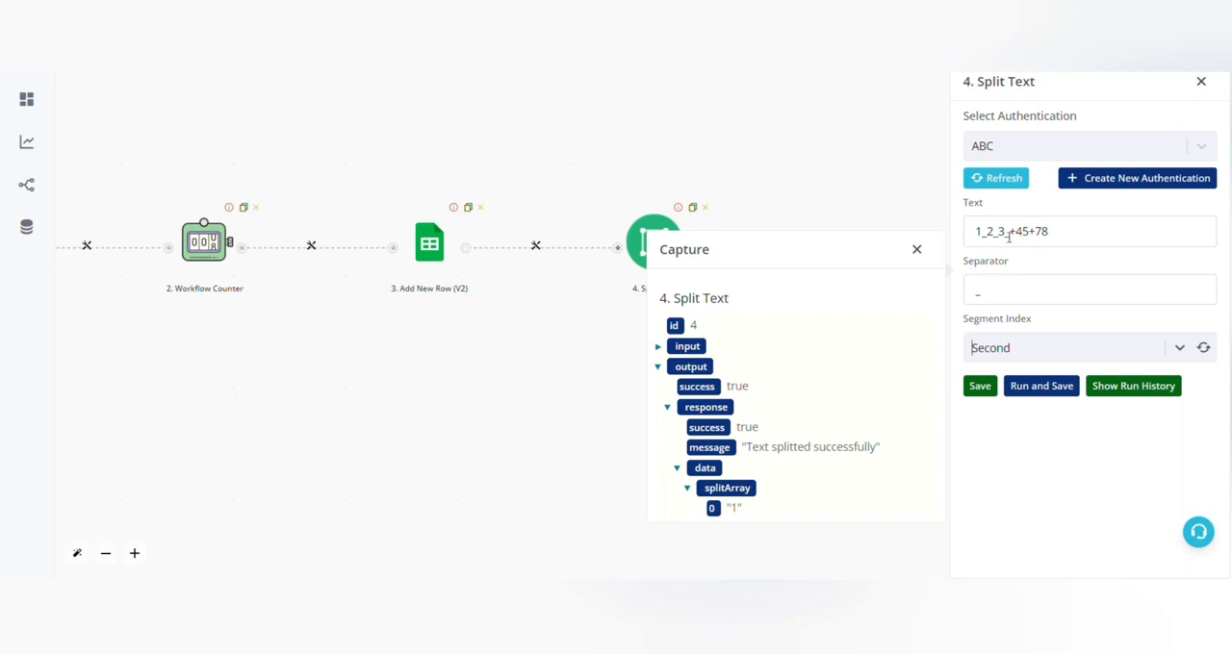
left_click(1007, 232)
left_click(1051, 343)
left_click(1012, 506)
left_click(1041, 338)
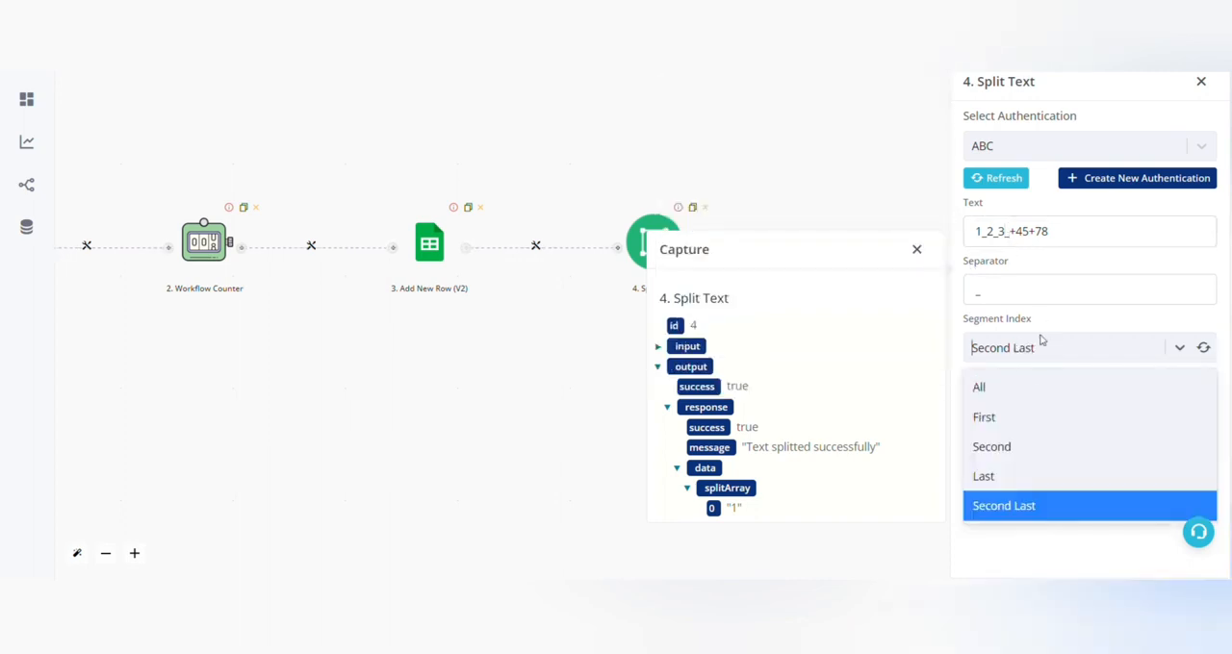
left_click(1014, 477)
Inspect the segment after the last underscore, then replace the separator with +.
left_click(1008, 232)
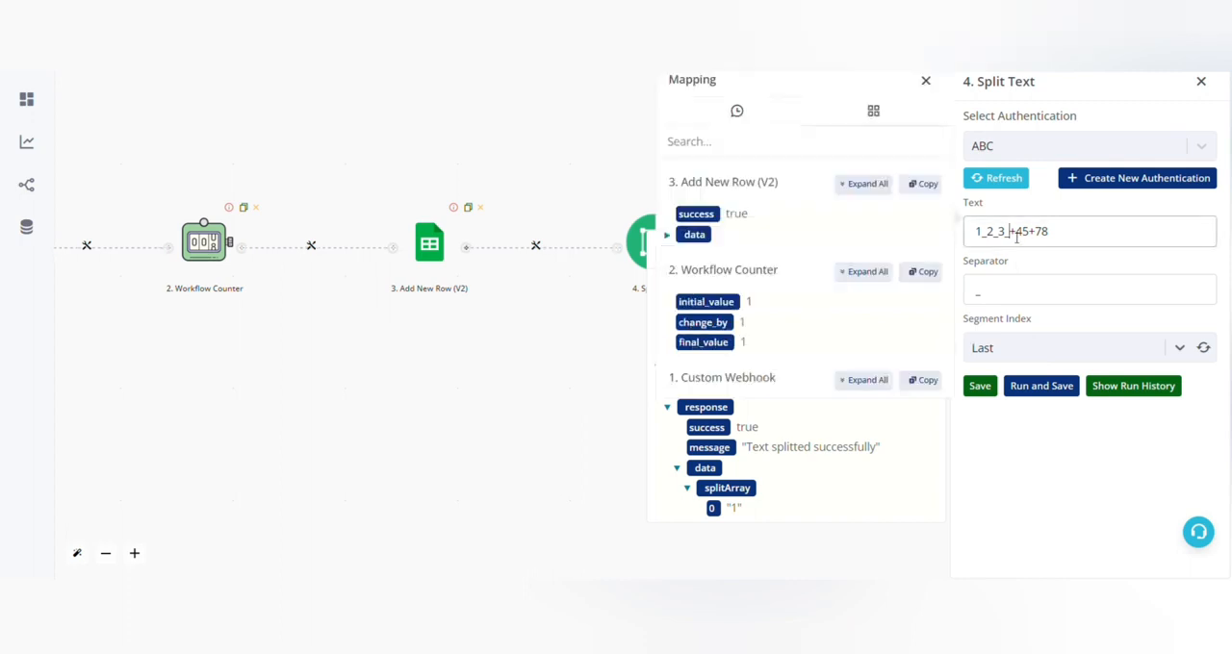
left_click_drag(1008, 232, 1071, 232)
left_click(1049, 293)
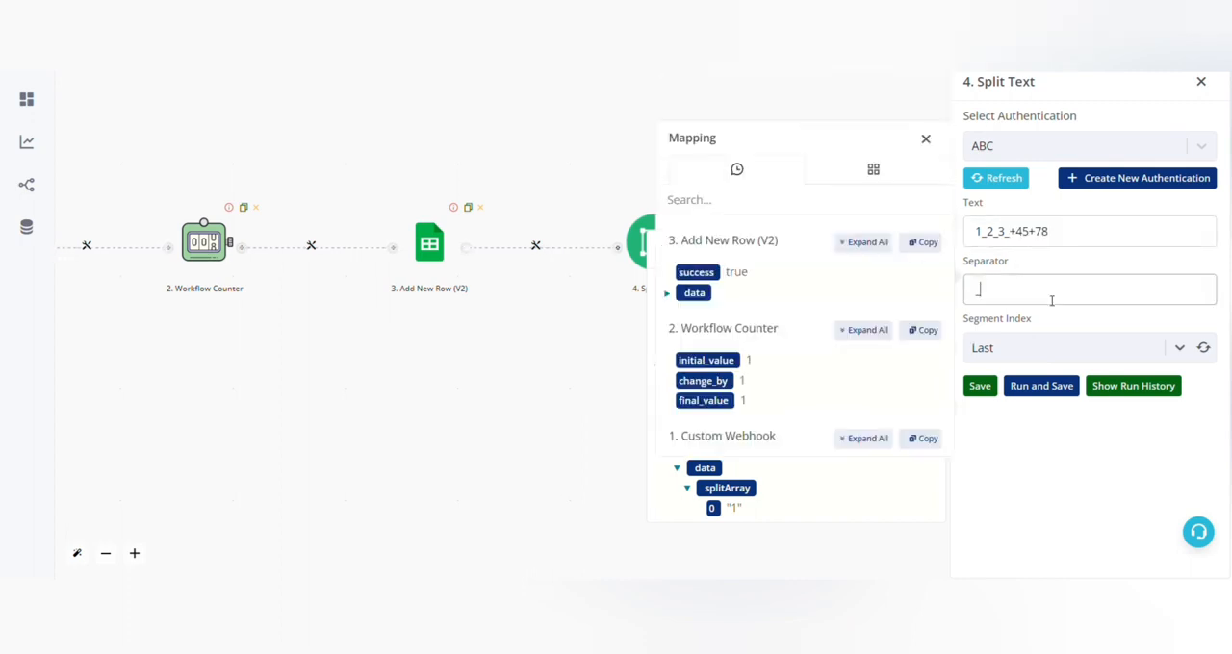
type("_")
double_click(1023, 233)
left_click(1066, 288)
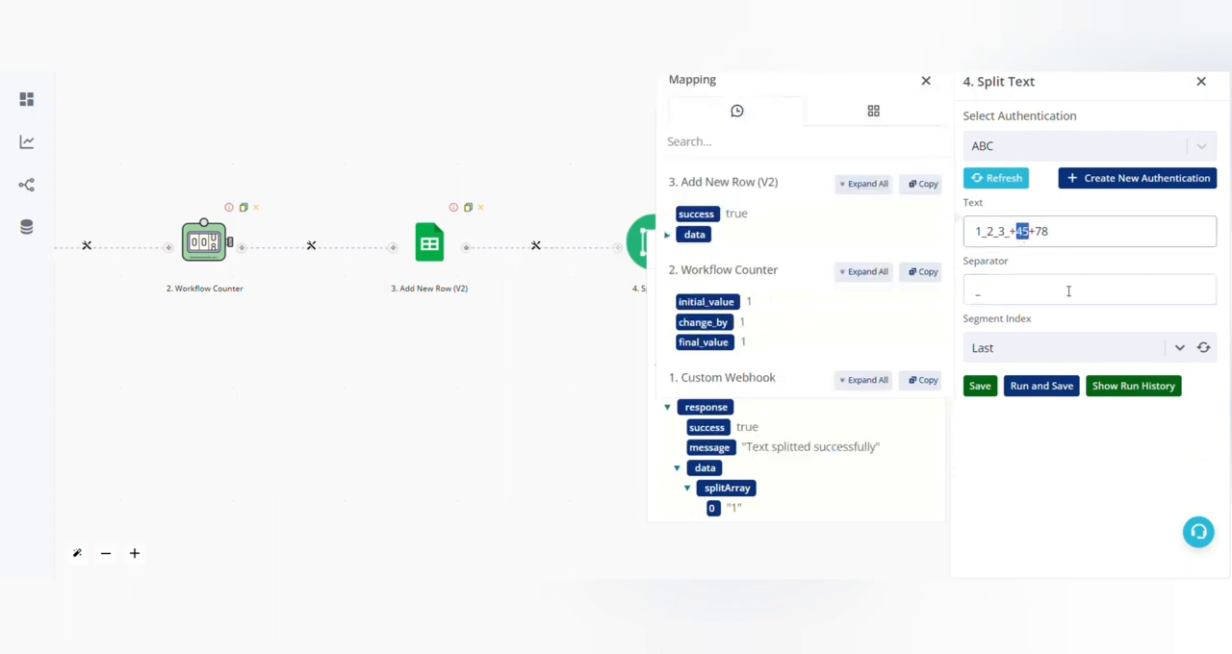
key("BackSpace")
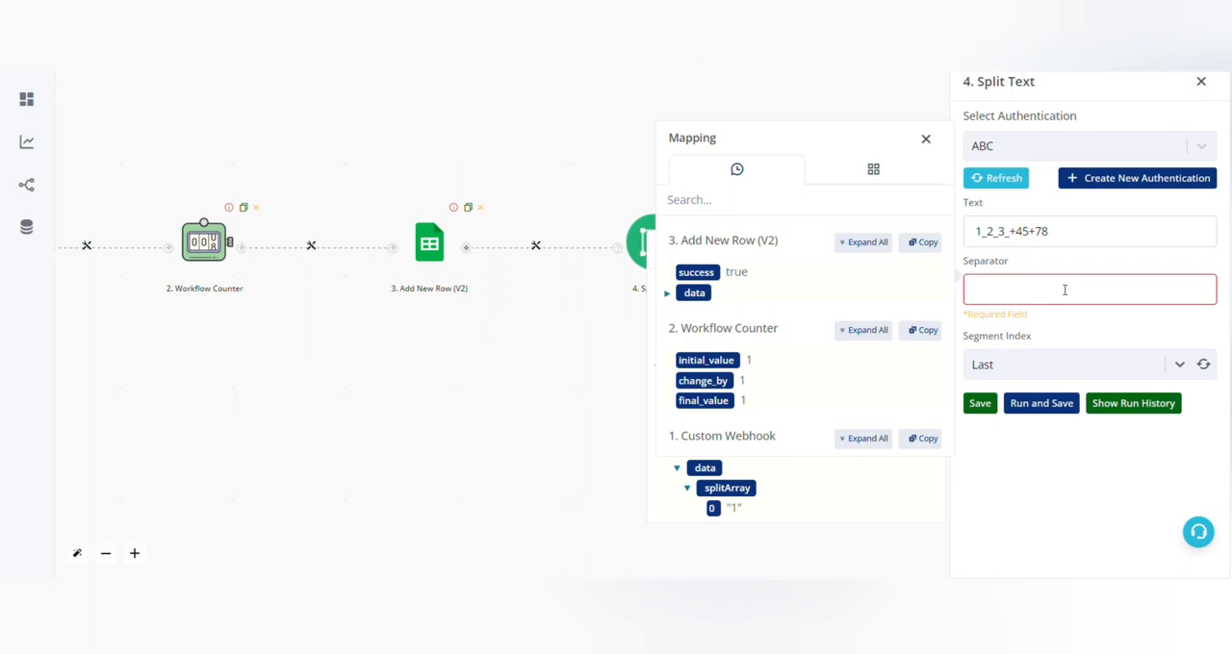
type("+")
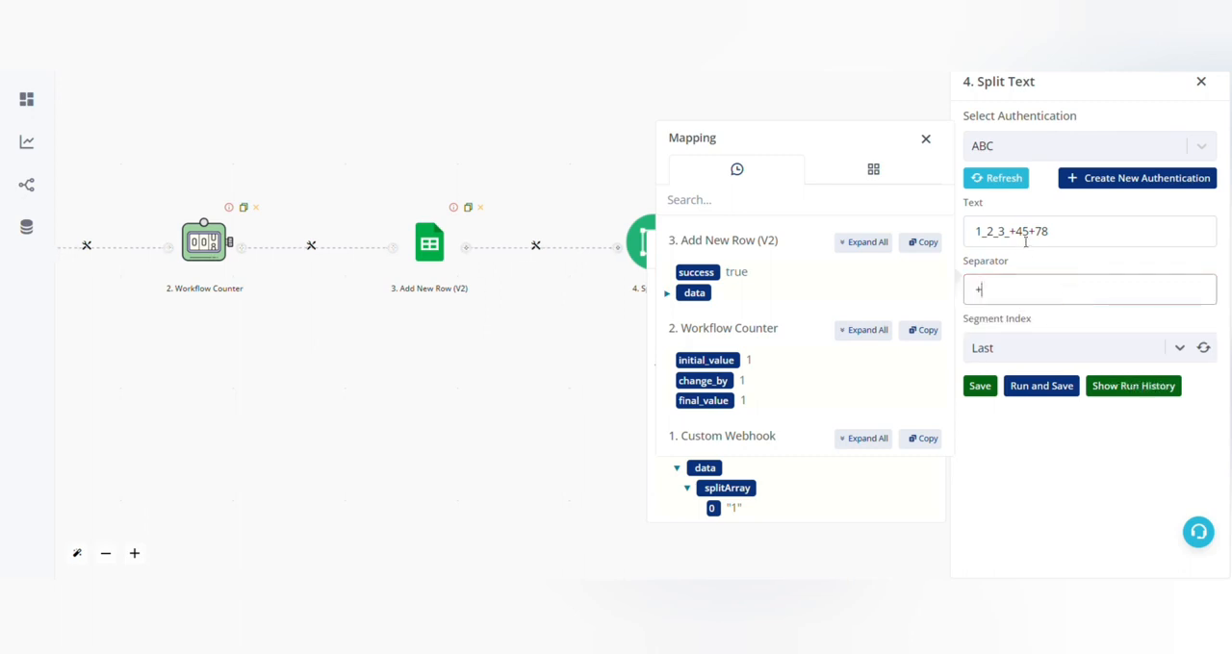
Inspect the text around the + separators, set the segment index to Second, and run and save the action to check splitArray.
left_click(1012, 213)
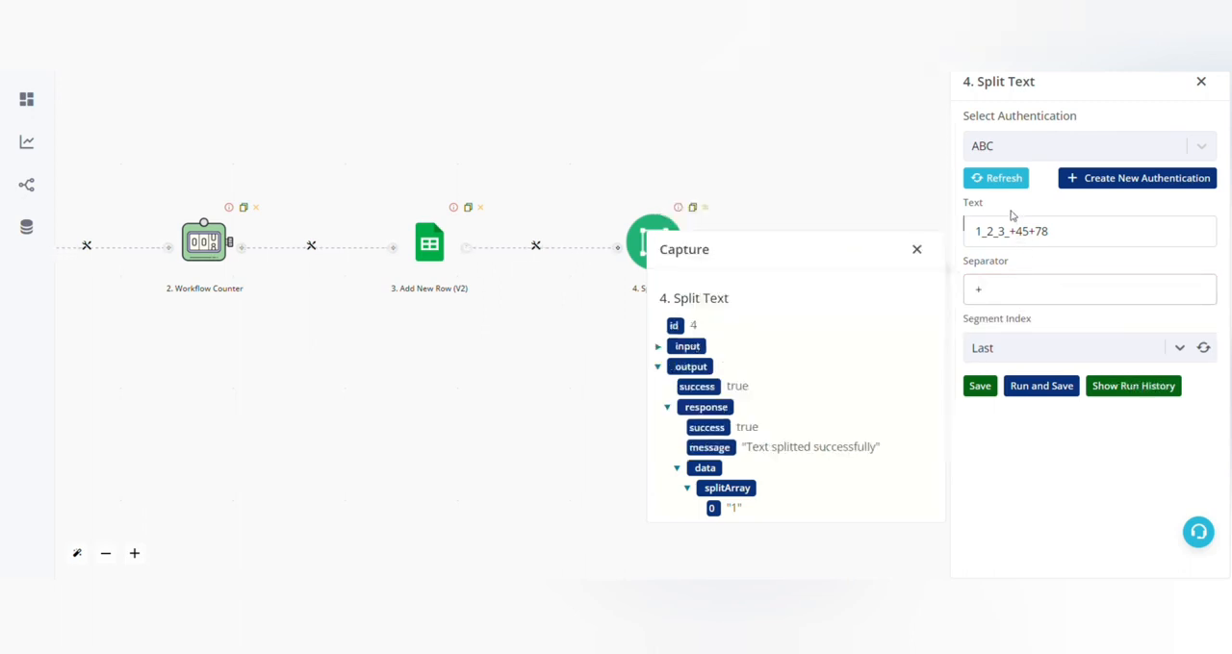
left_click(1008, 230)
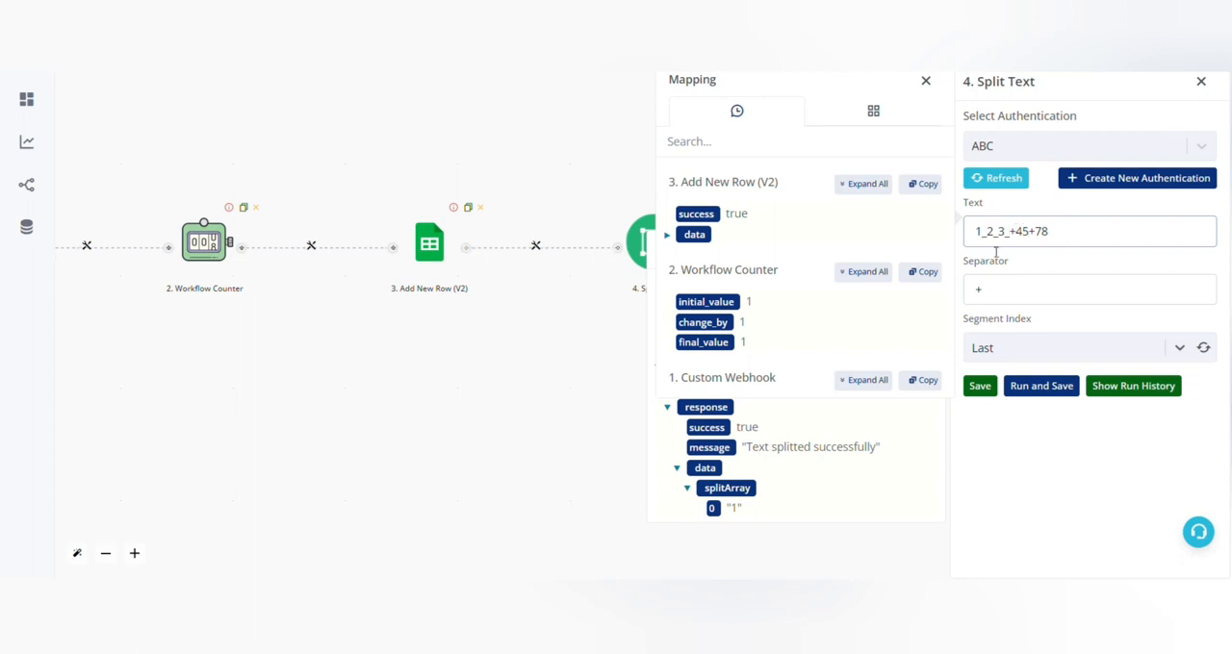
left_click_drag(1010, 235, 1066, 233)
left_click(1042, 238)
left_click(1028, 348)
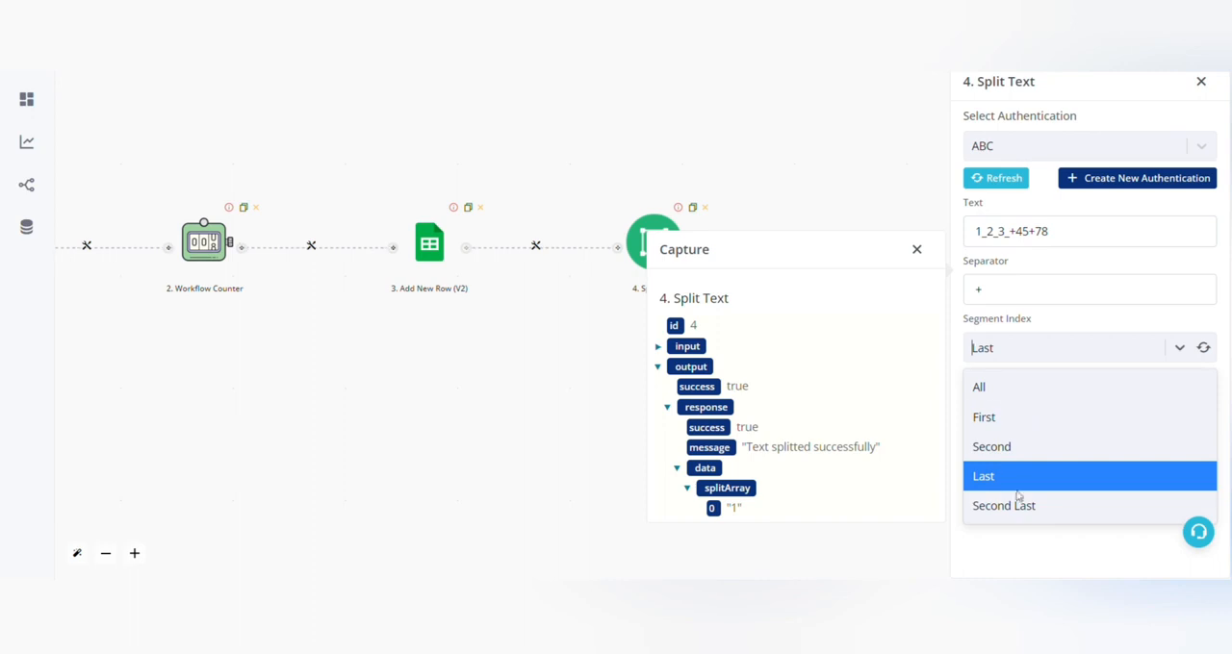
left_click(996, 446)
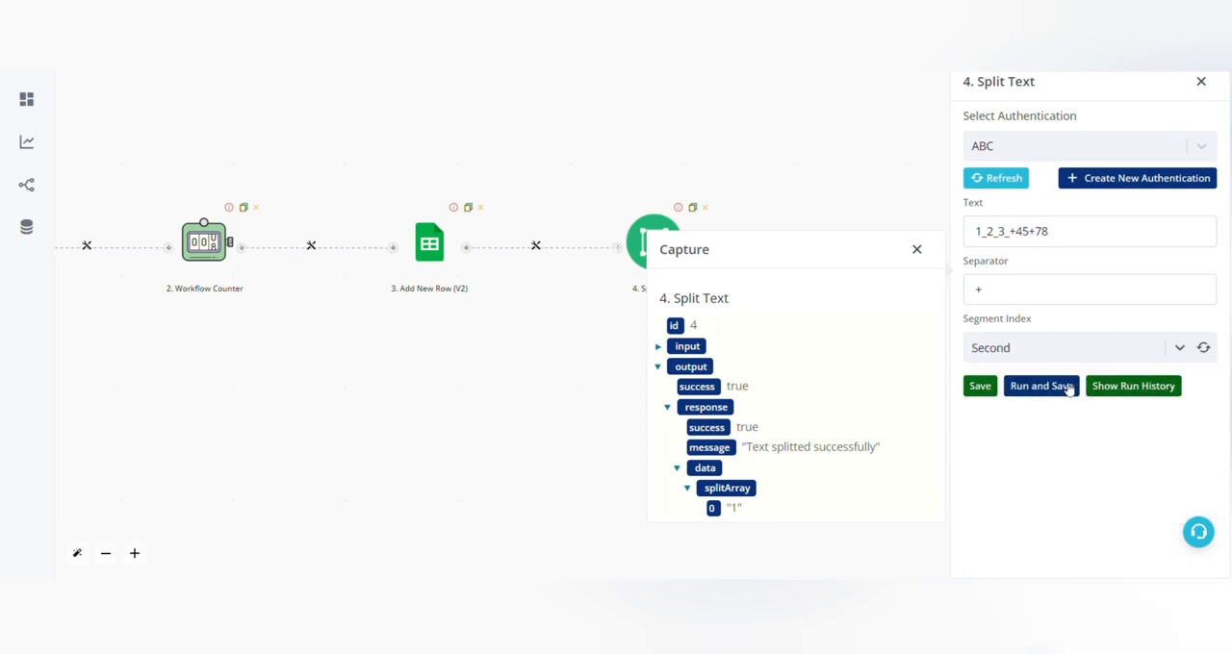
left_click(1065, 387)
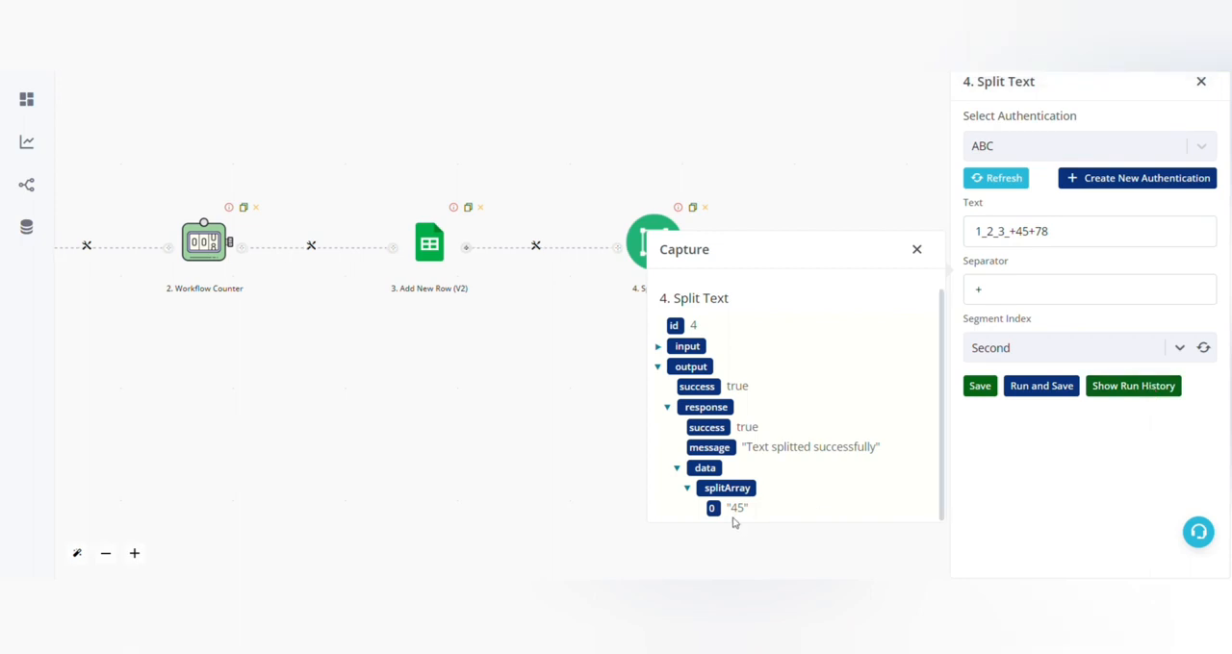
left_click_drag(729, 510, 754, 512)
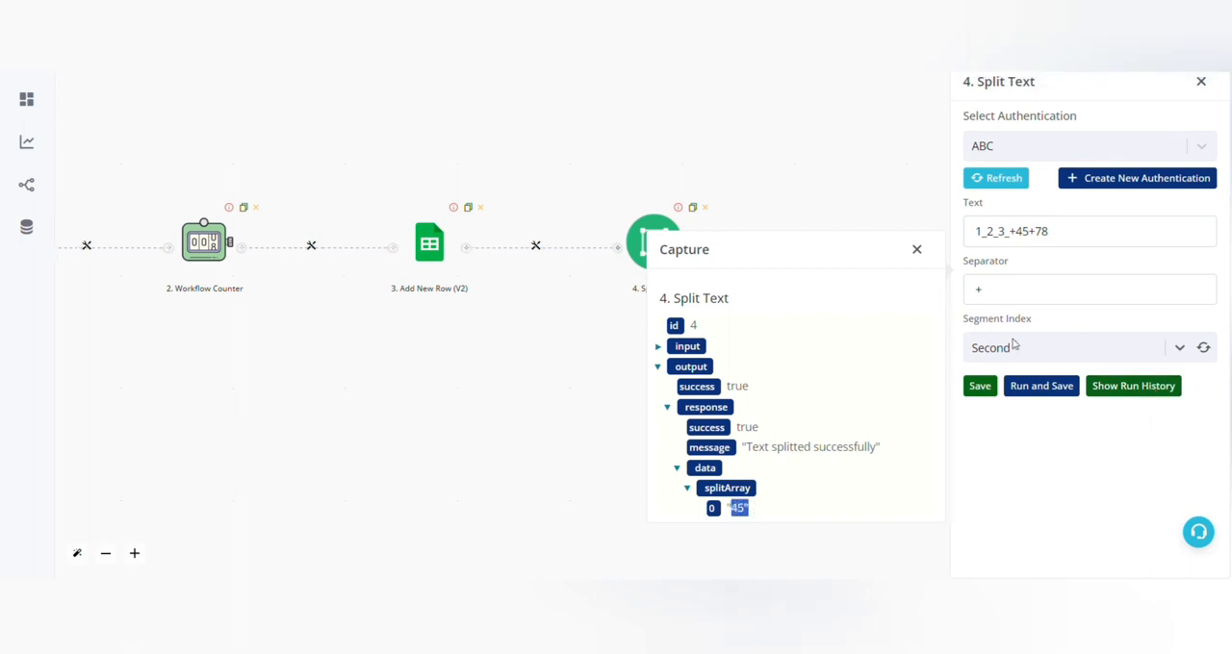
Set the segment index to Last, run and save the Split Text action, and check the final segment in splitArray.
double_click(1086, 236)
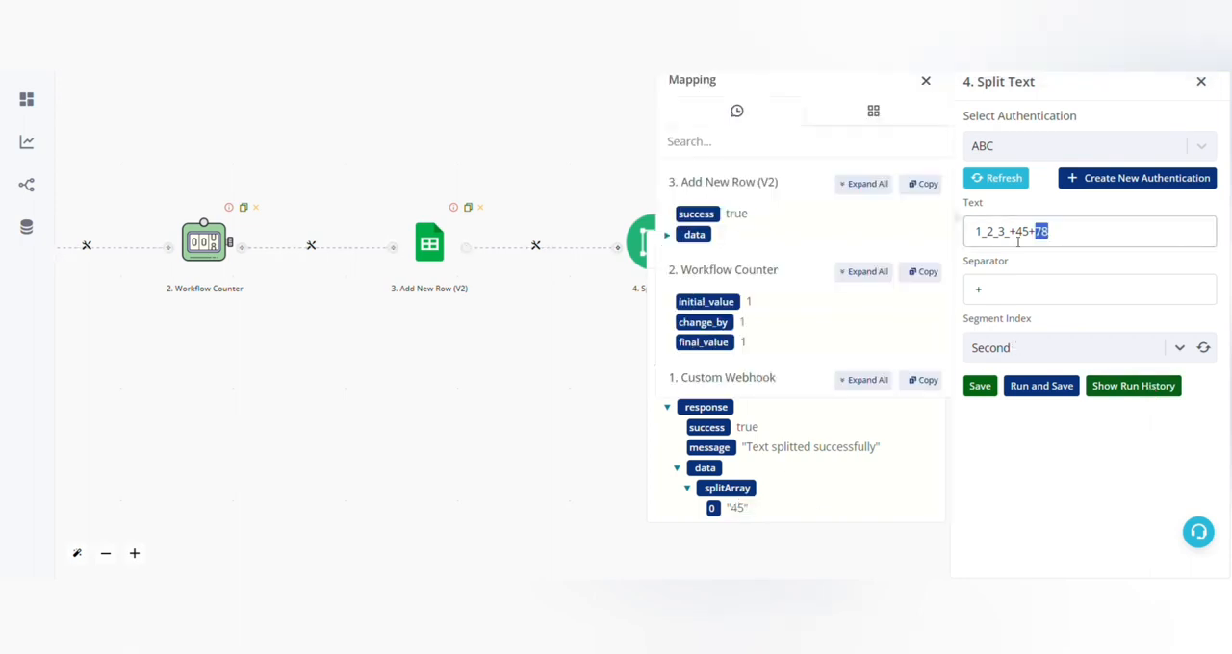
left_click(1023, 349)
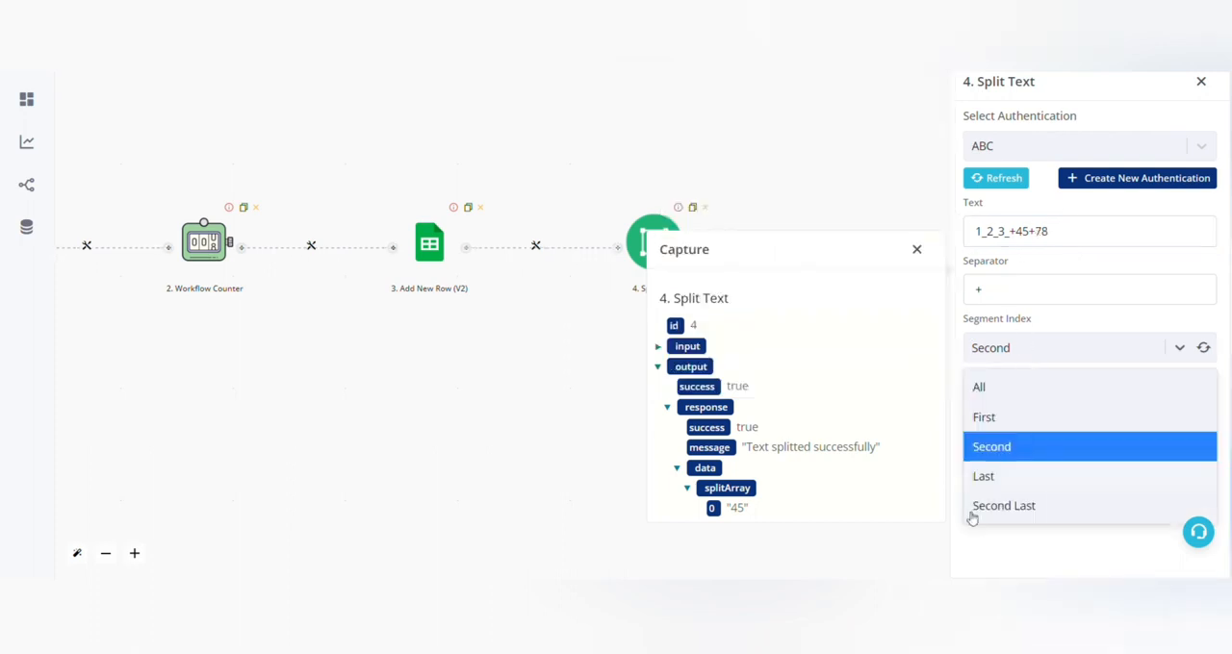
left_click(1000, 487)
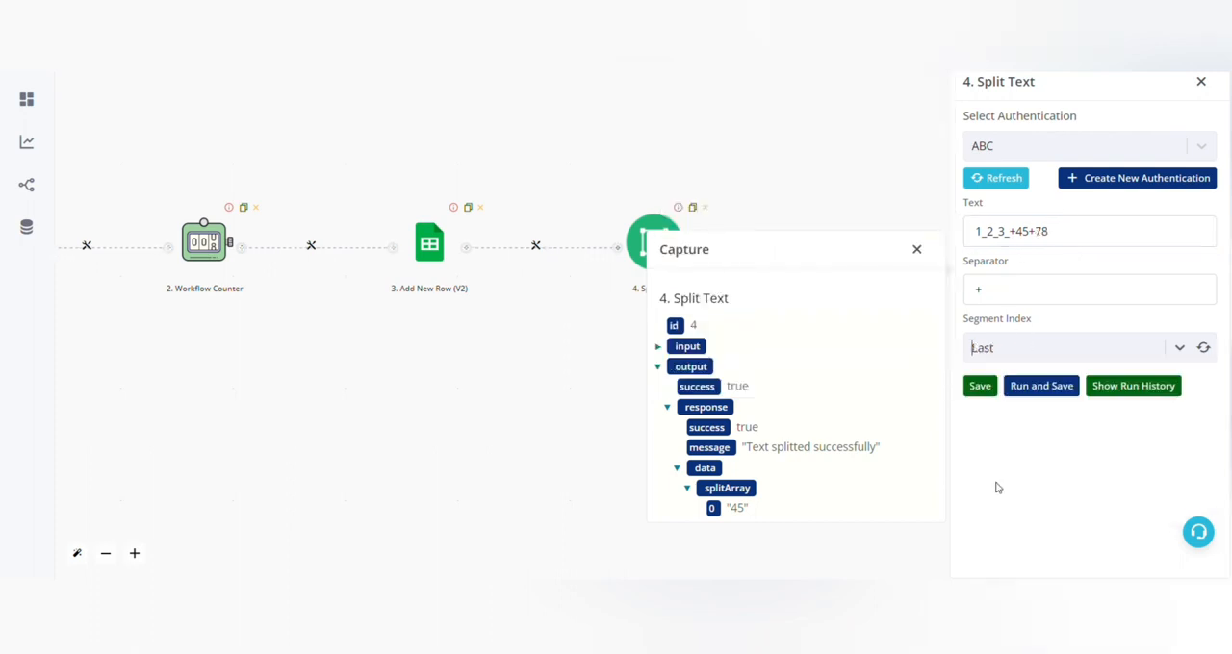
left_click(1059, 387)
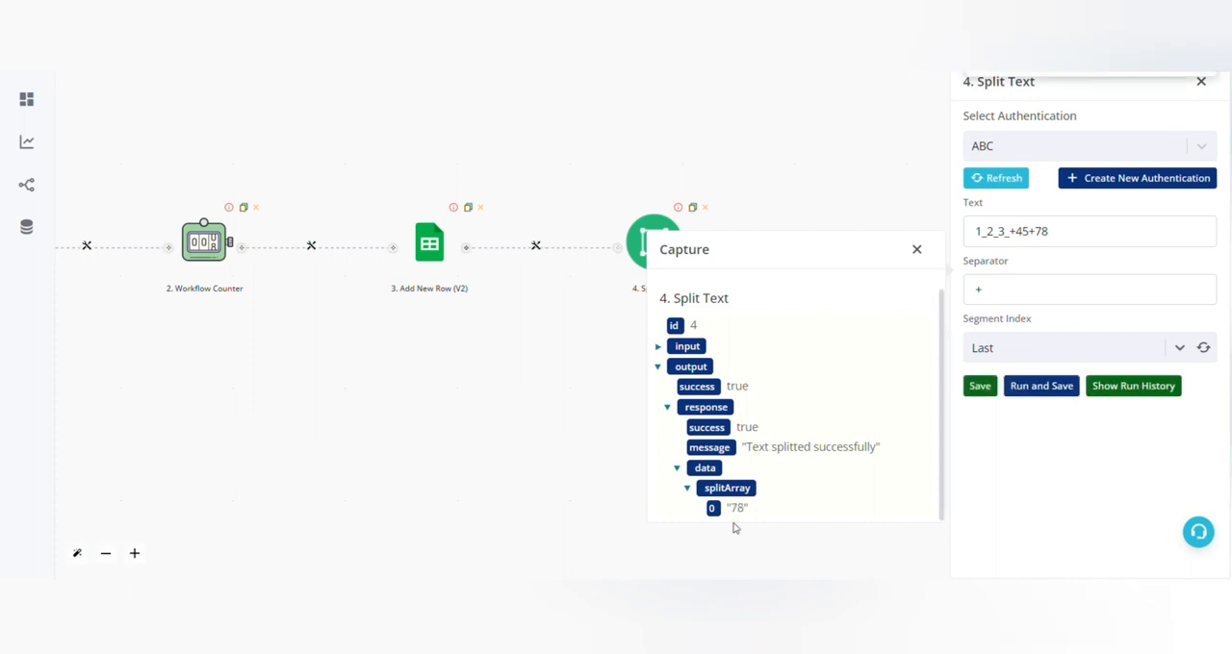
left_click_drag(728, 508, 760, 514)
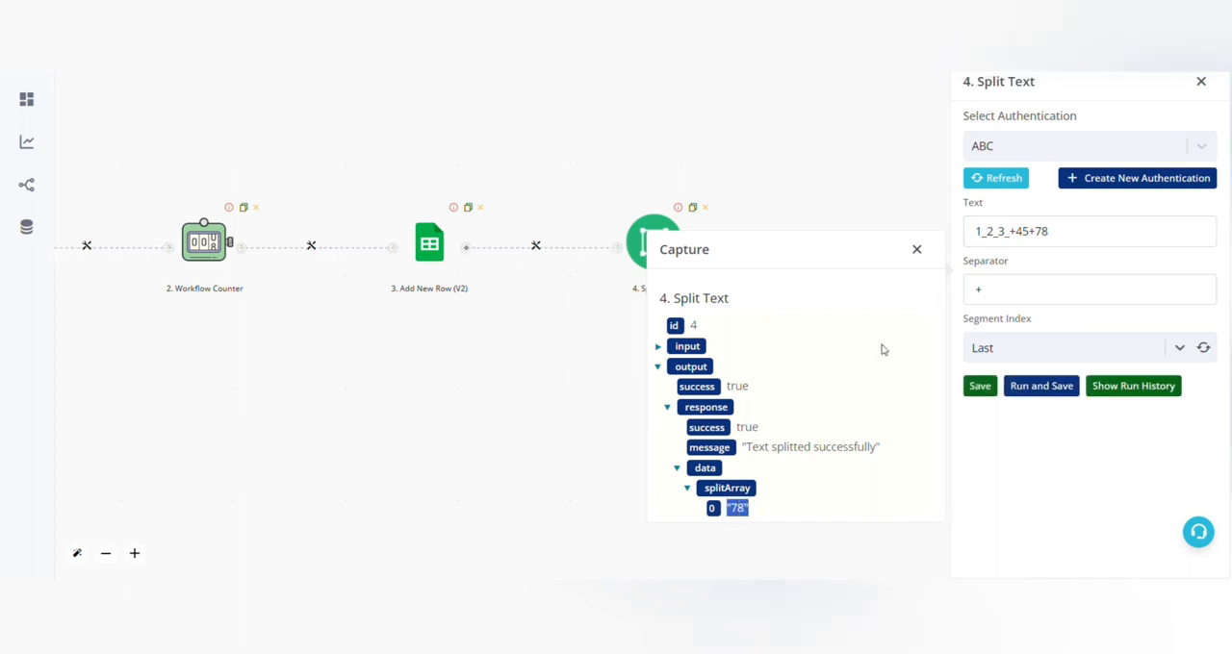
Review the text, separator and segment index fields that define how the Split Text action works.
left_click(1079, 231)
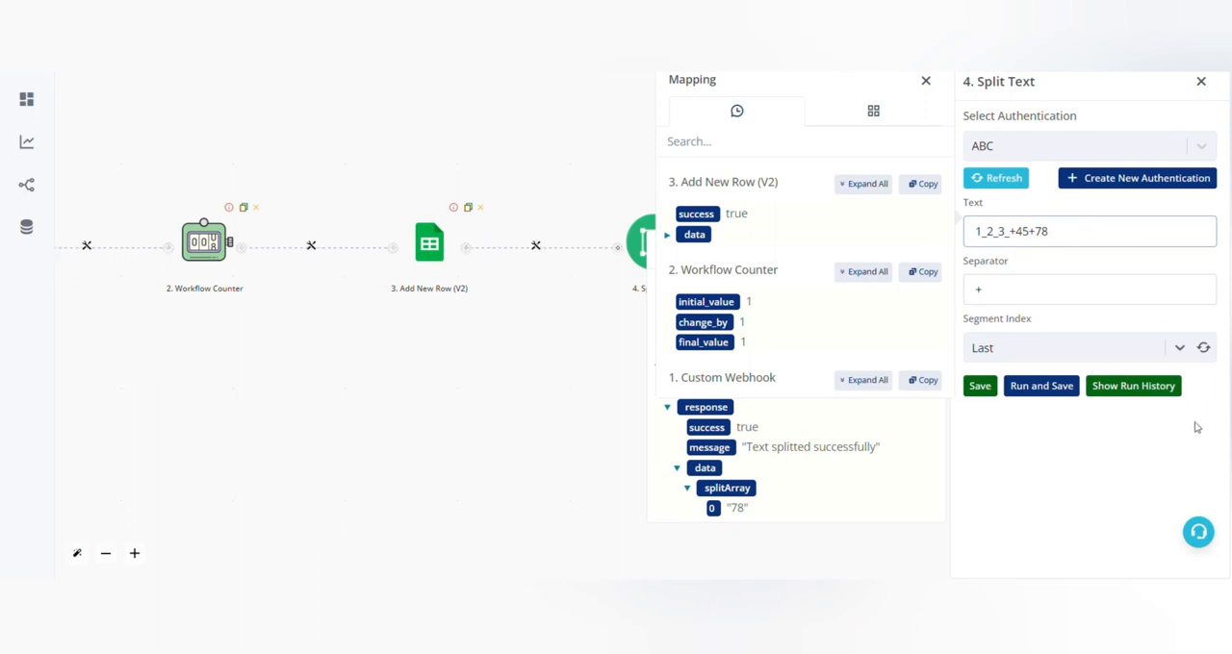
left_click(977, 288)
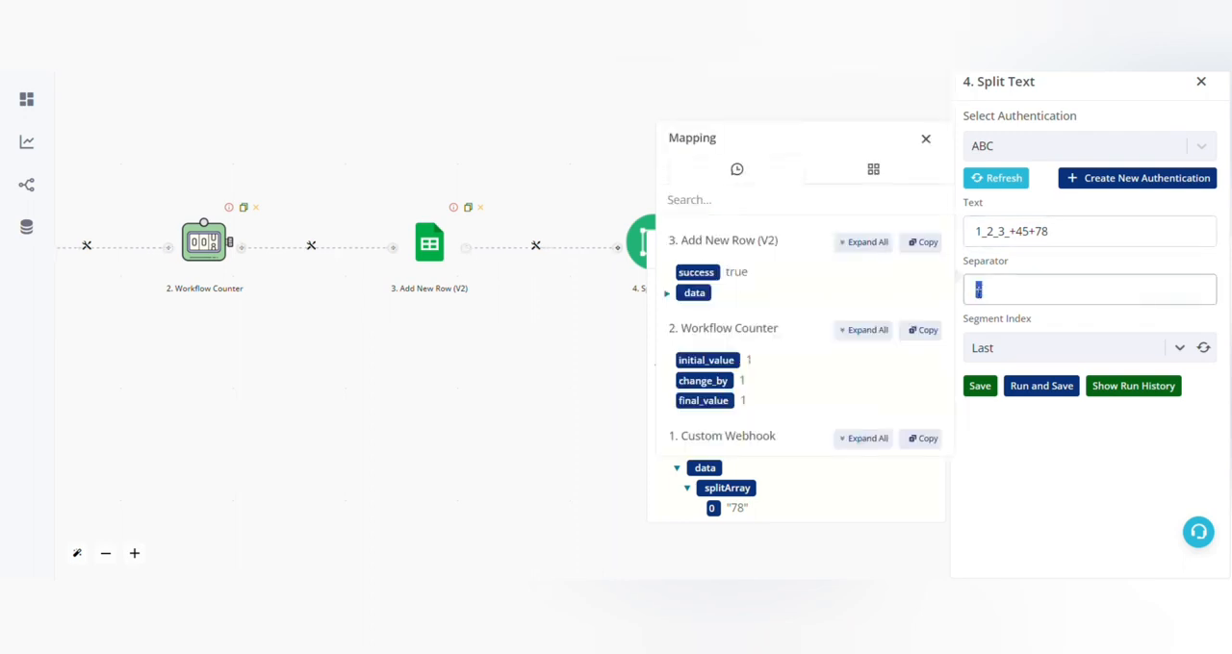
left_click_drag(968, 320, 1053, 328)
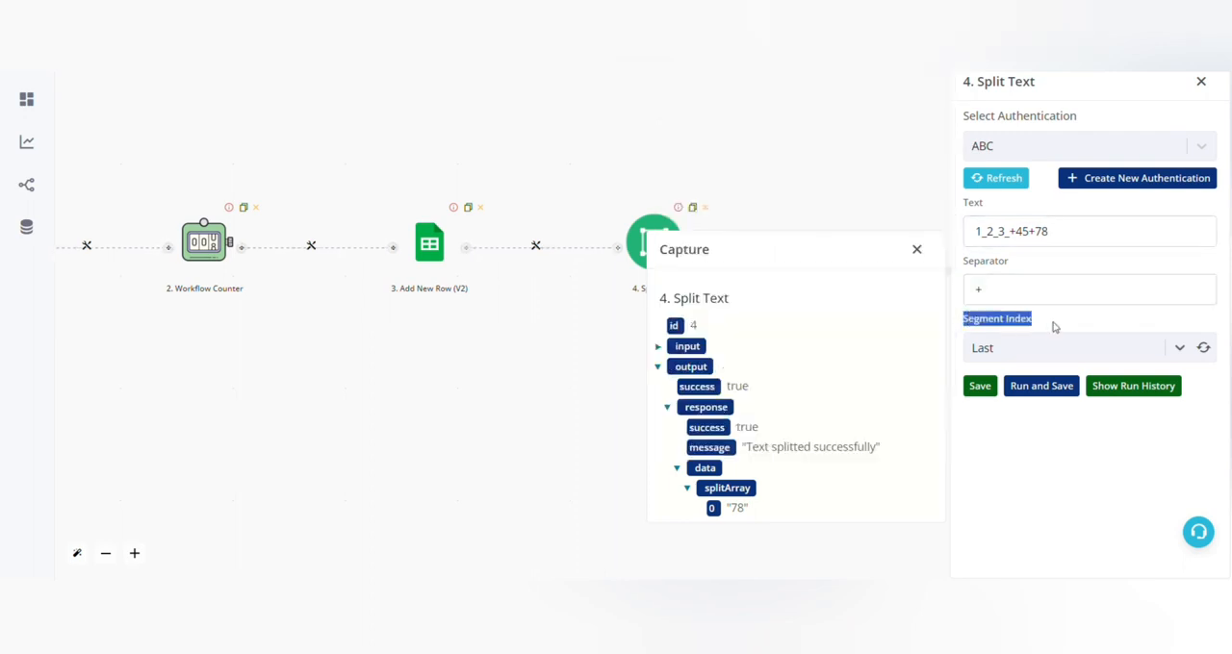